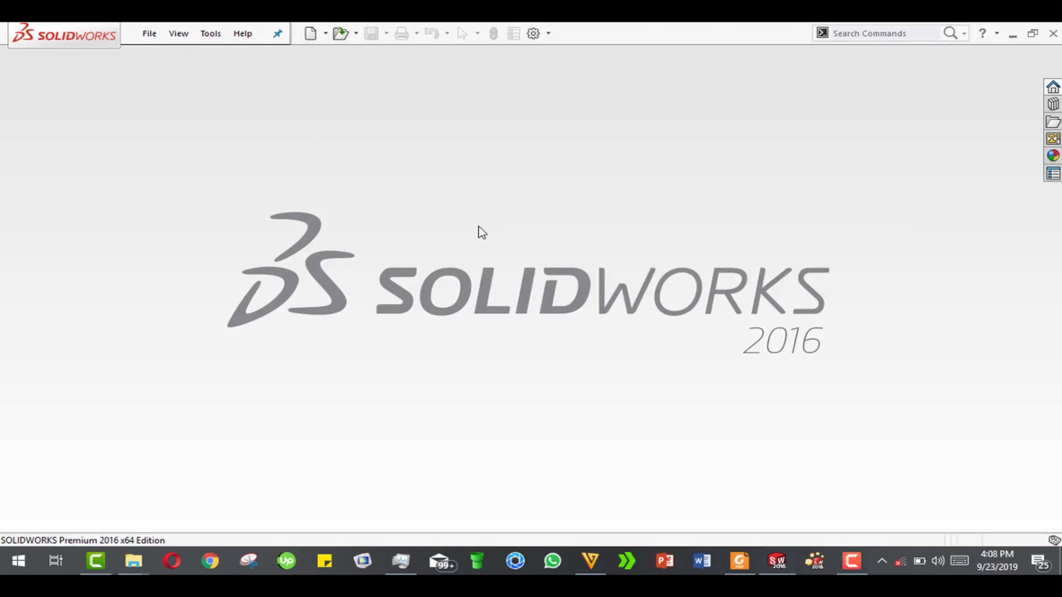
Step: Create a new blank part document, Part1
click(151, 40)
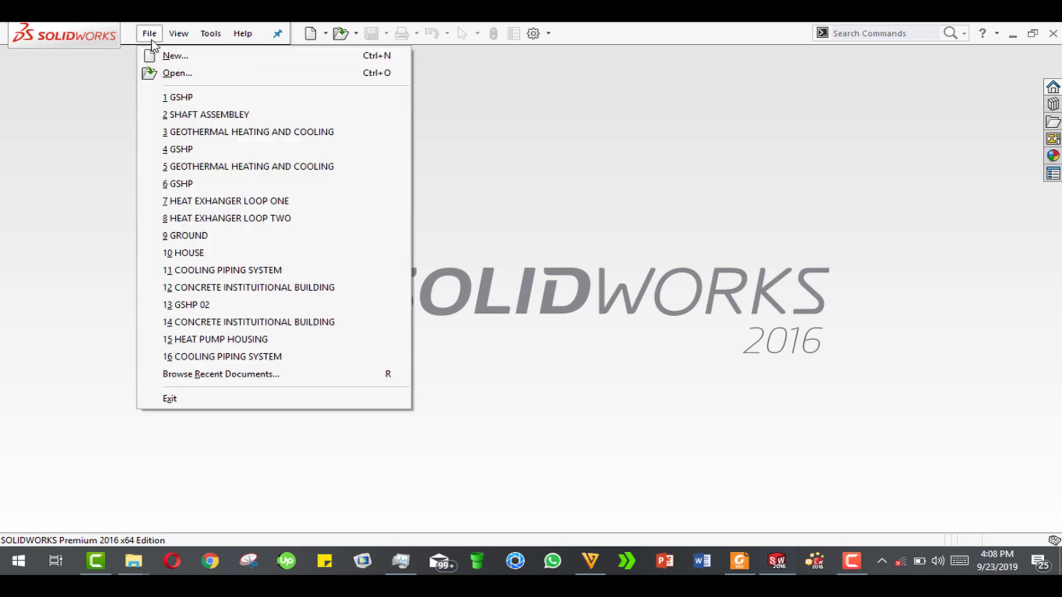
click(196, 56)
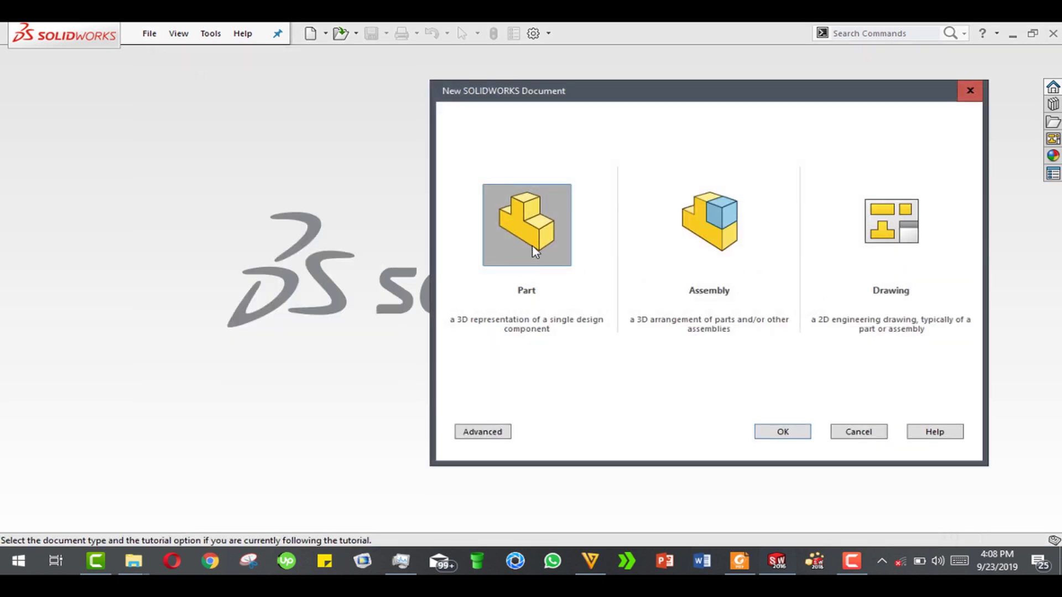
double_click(534, 249)
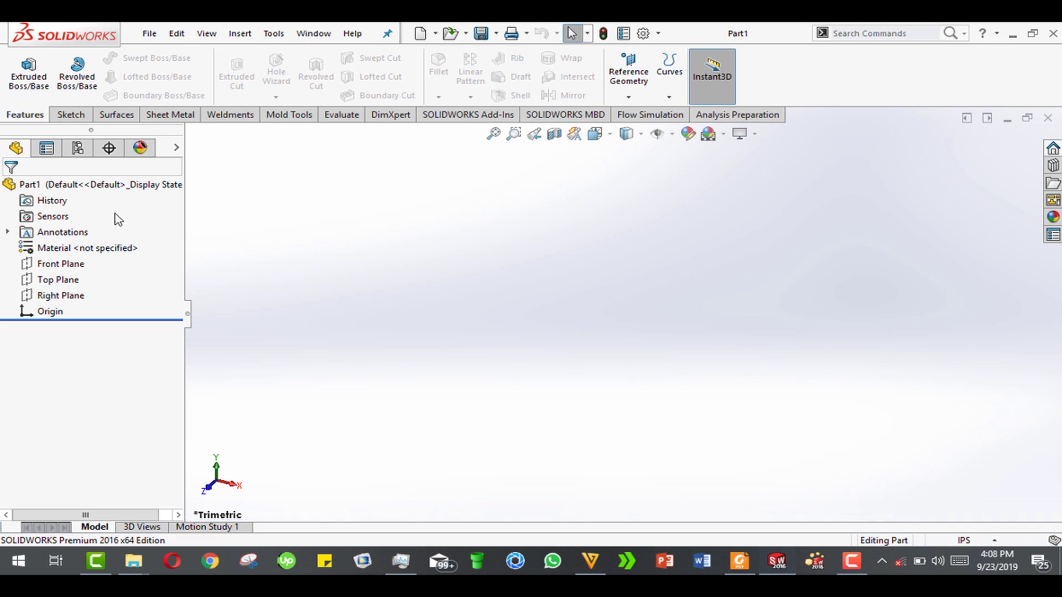
Step: Sketch a circle centred on the origin on the Front Plane
click(72, 263)
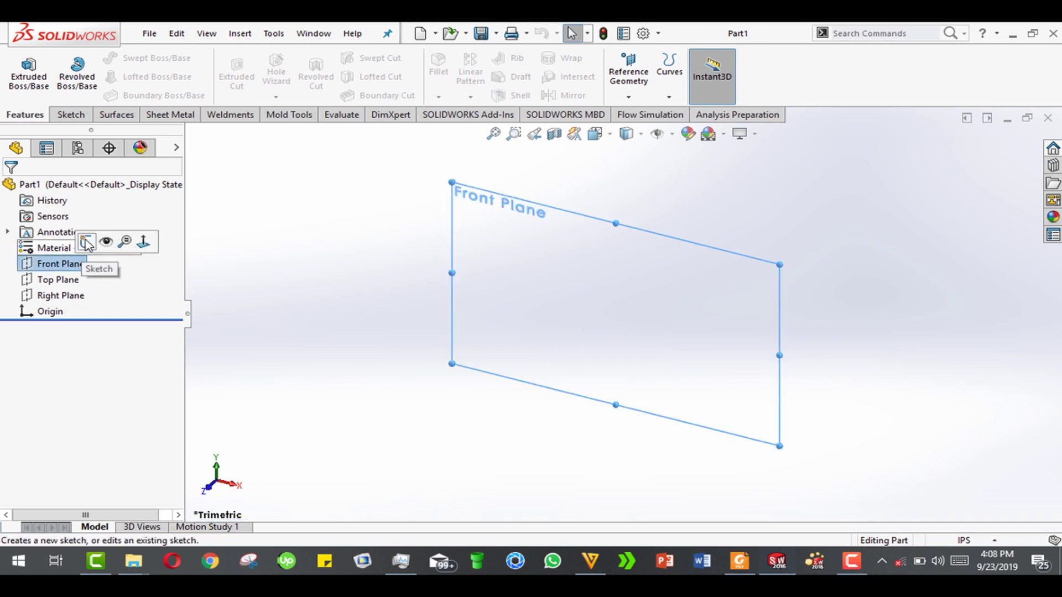
click(104, 242)
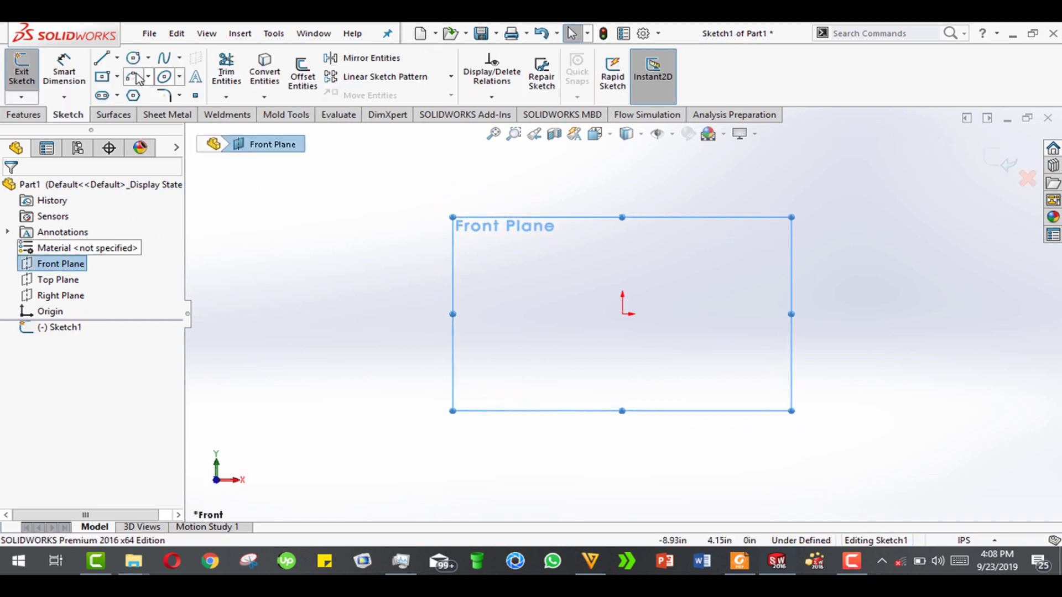
click(133, 59)
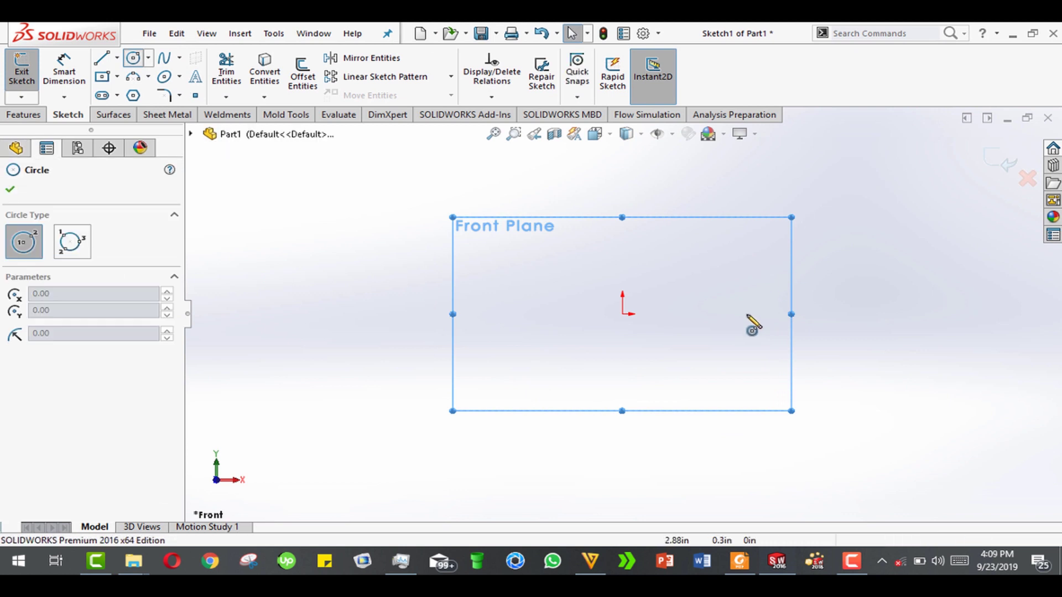
click(623, 313)
click(785, 270)
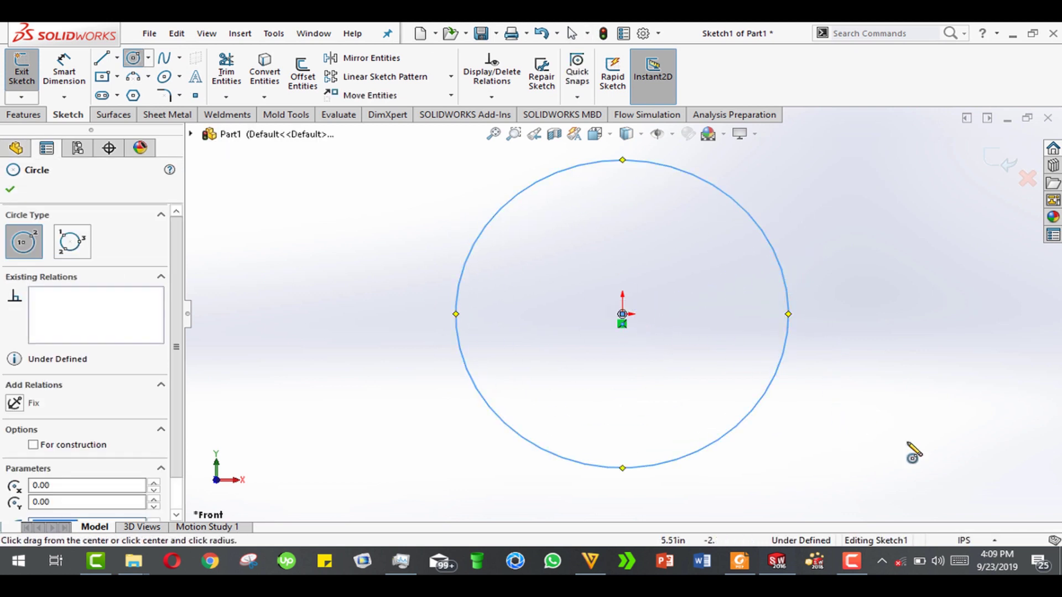
Step: Switch the document units to MMGS (millimetre-gram-second)
click(965, 541)
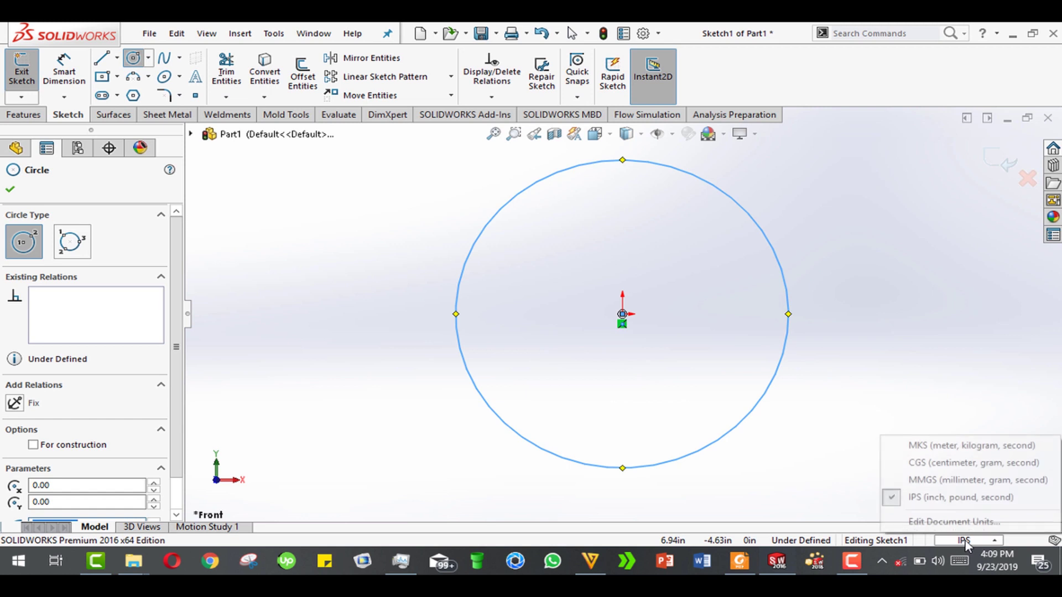
click(969, 480)
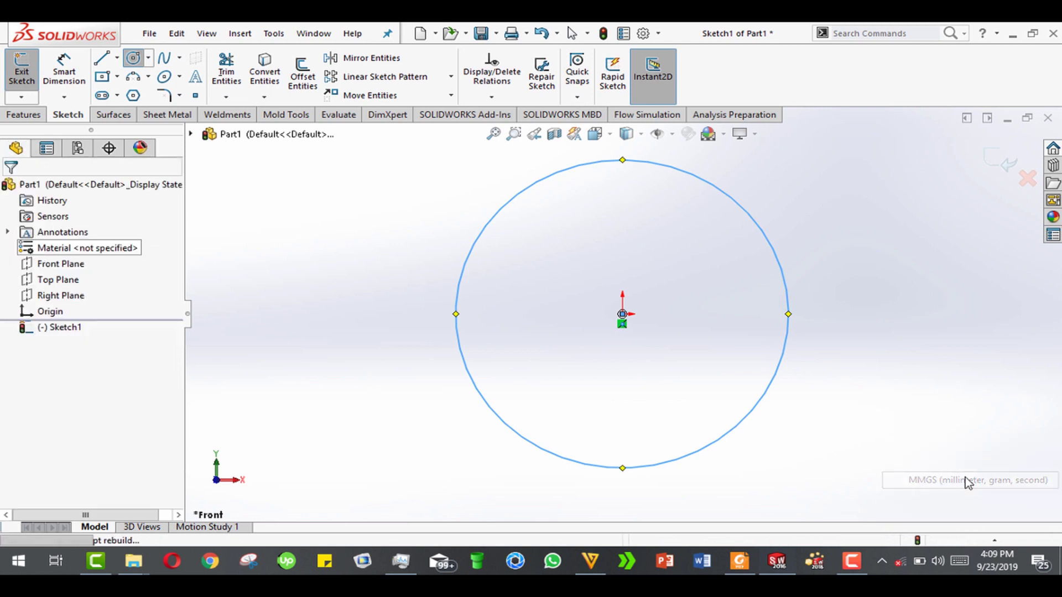
click(783, 282)
click(825, 218)
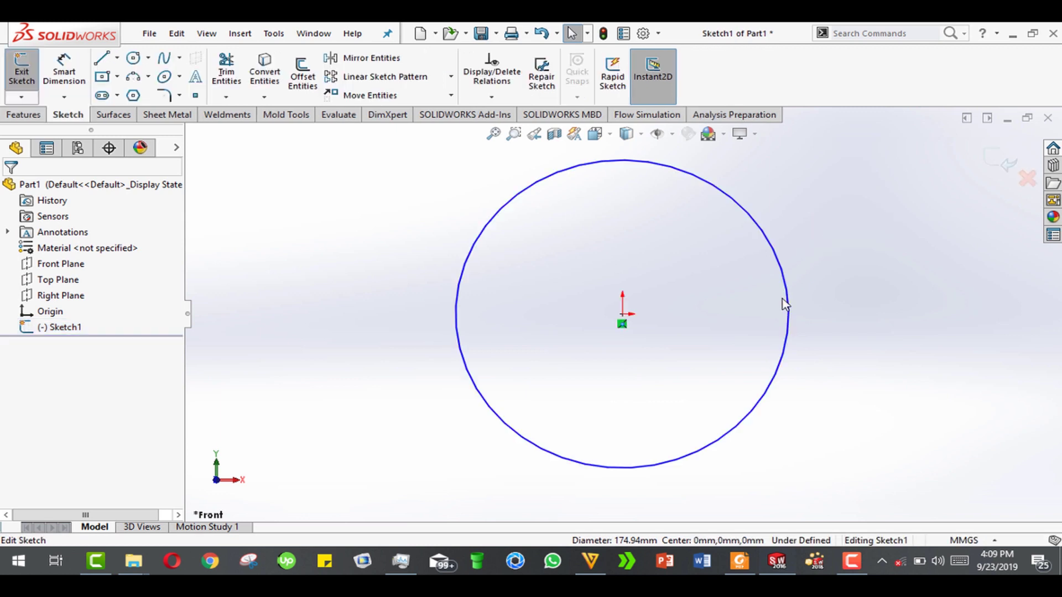
click(957, 540)
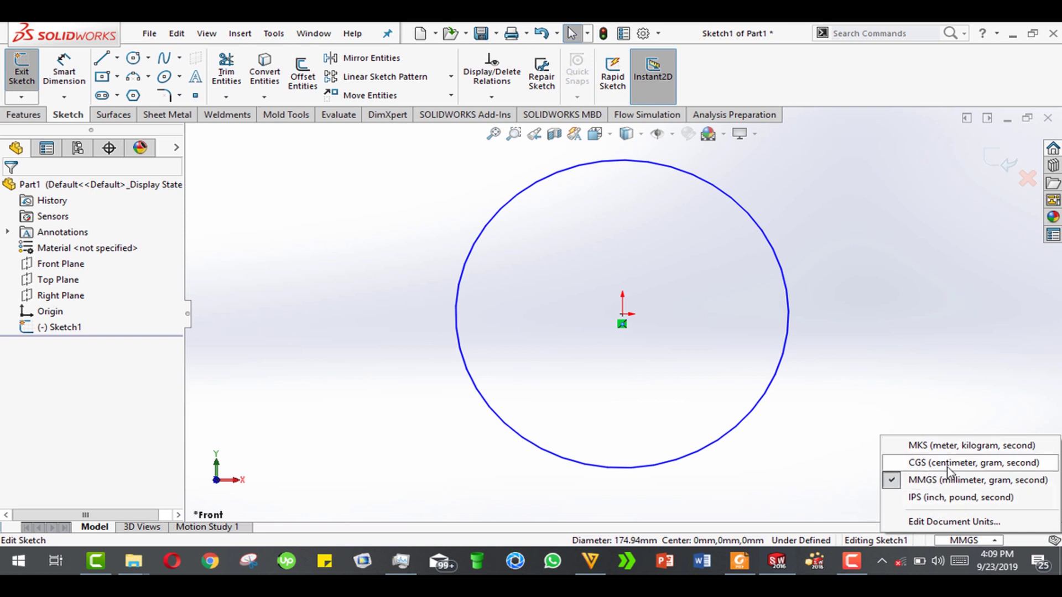
click(858, 360)
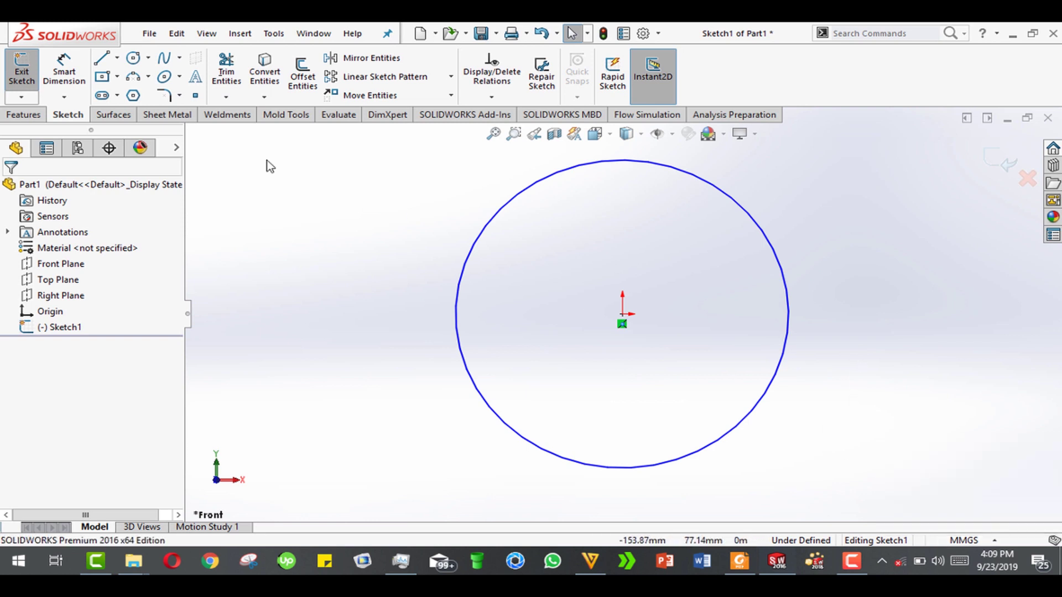
Step: Dimension the circle's diameter to 64 mm
click(64, 74)
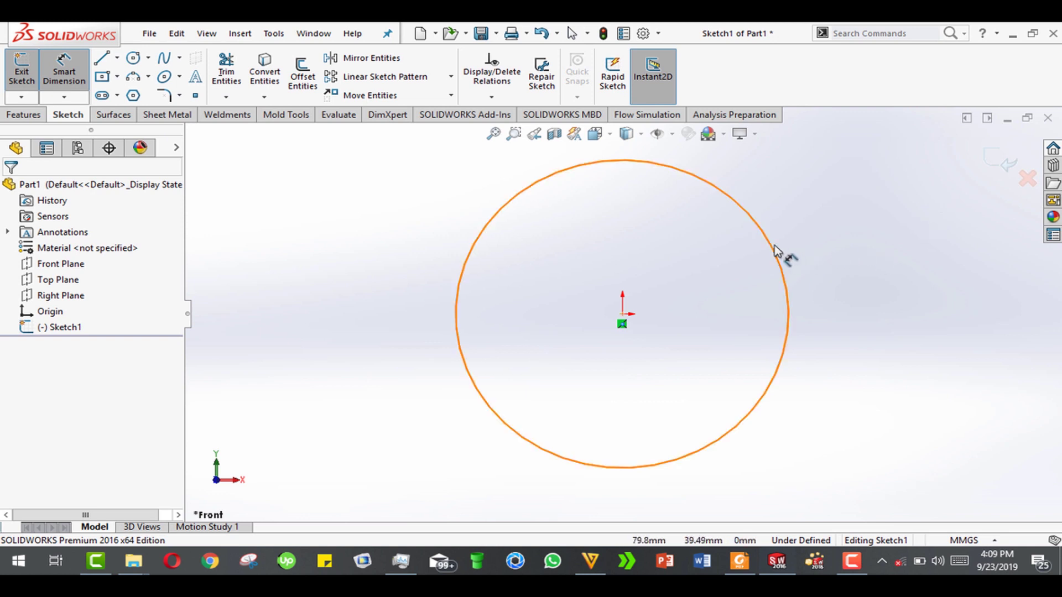
click(807, 258)
click(858, 281)
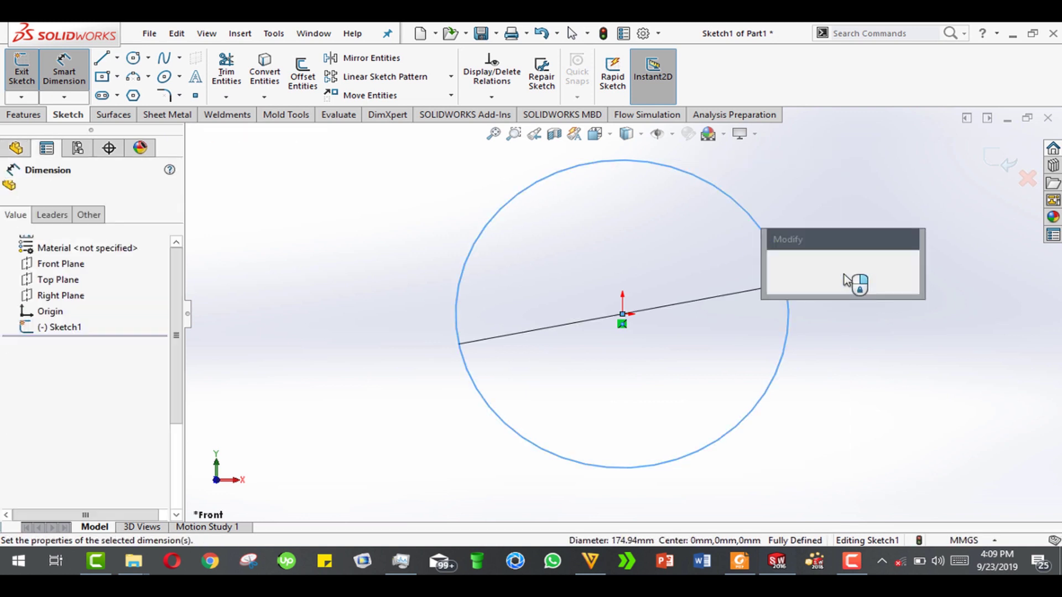
text(64)
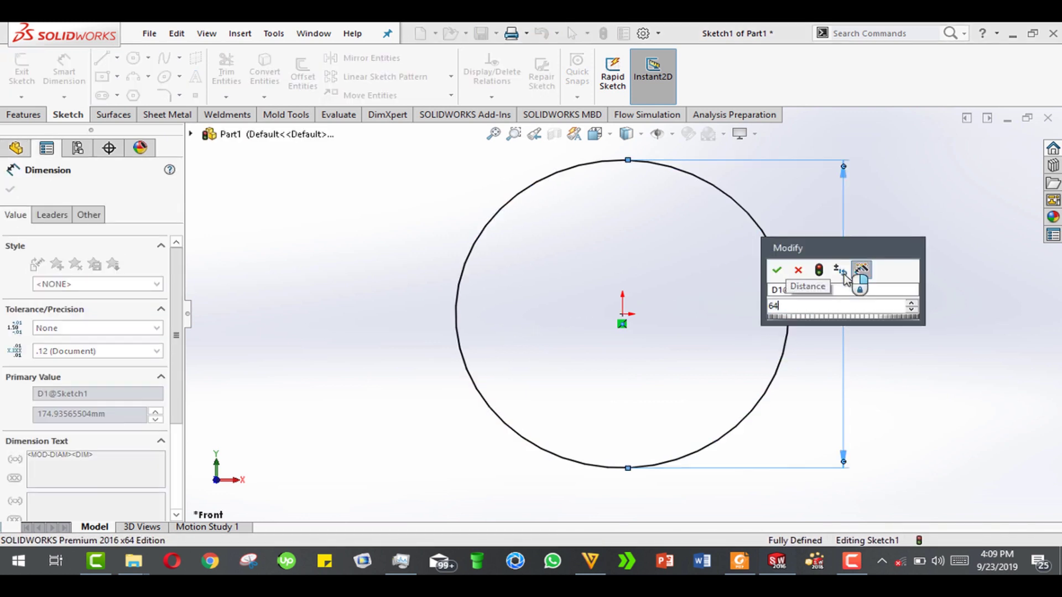
key(Return)
click(899, 295)
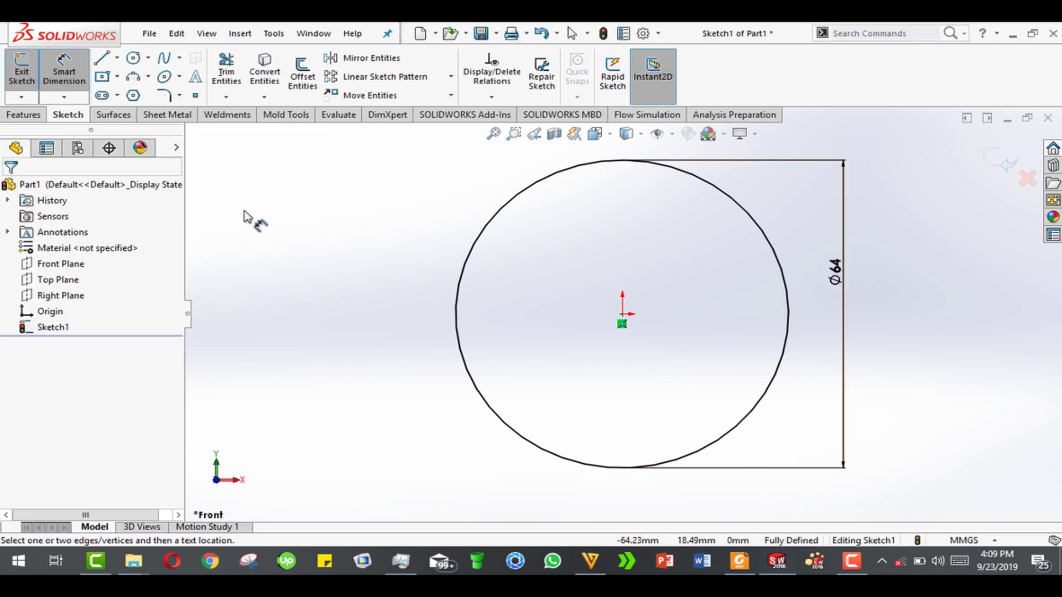
Step: Re-enable the Surfaces tool group in the CommandManager
click(114, 116)
right_click(113, 115)
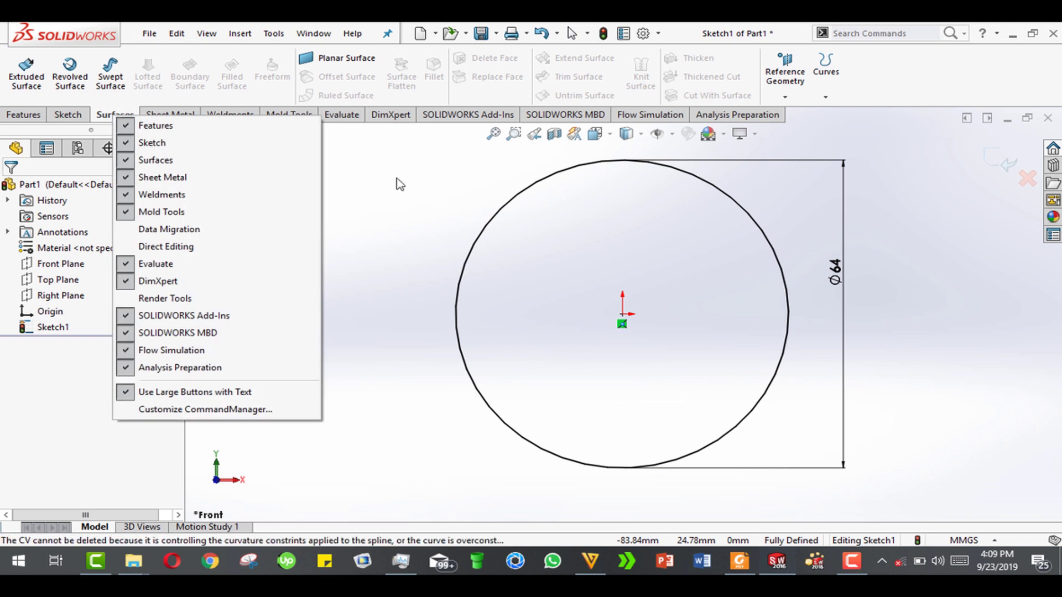
click(399, 184)
right_click(128, 121)
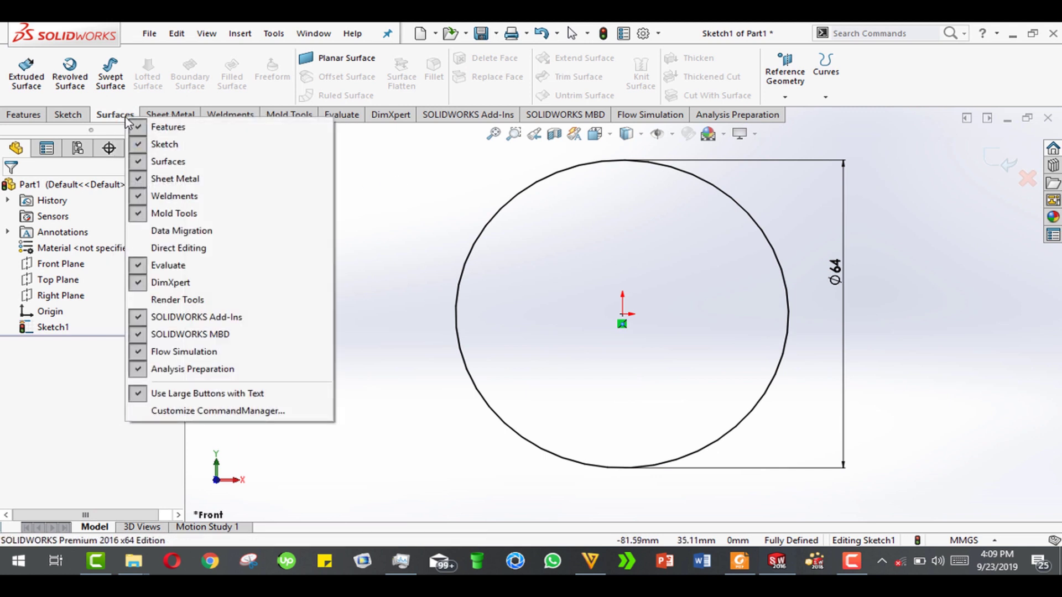
click(176, 163)
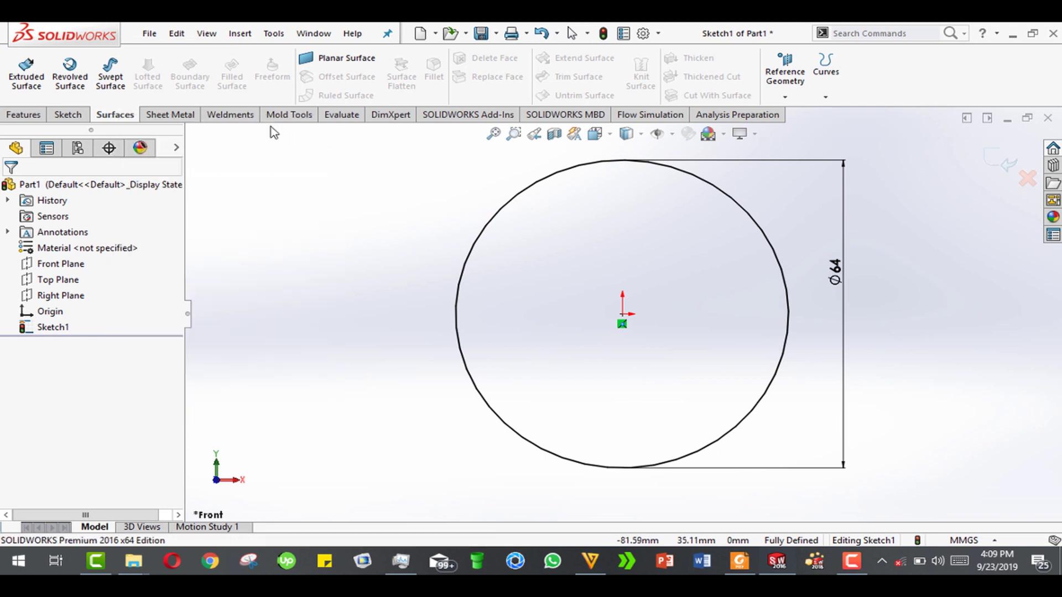
right_click(75, 118)
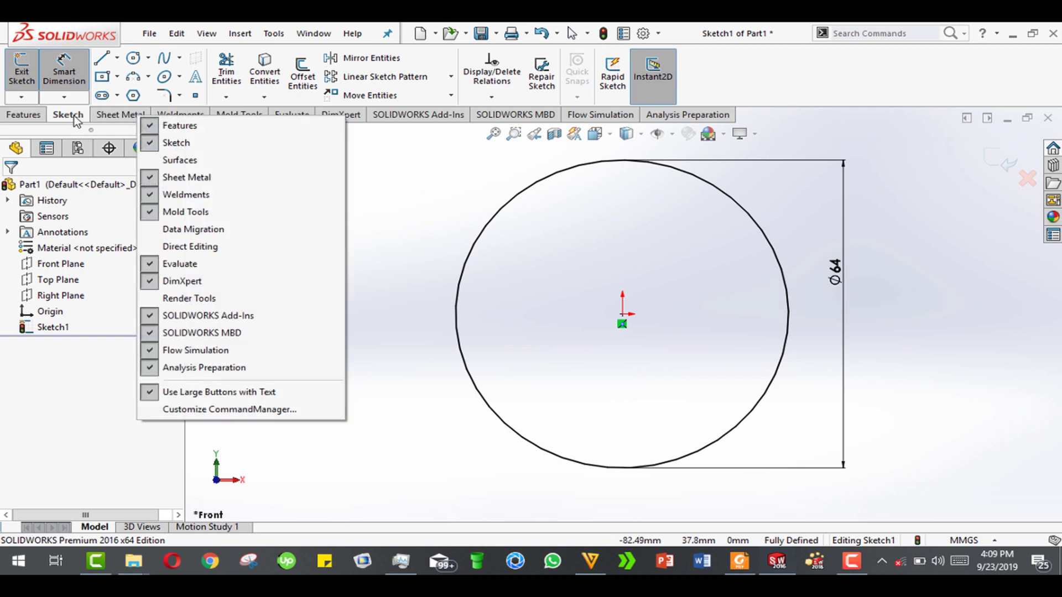
click(425, 174)
right_click(345, 116)
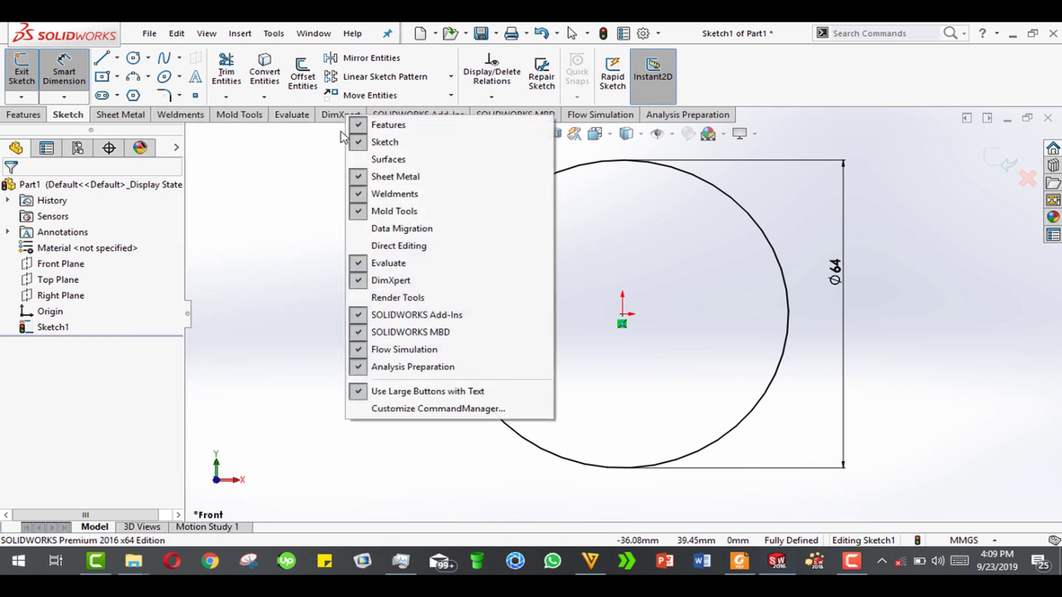
click(387, 160)
Step: Surface-extrude the 64 mm circle 132 mm and orbit the cylinder side-on
click(116, 115)
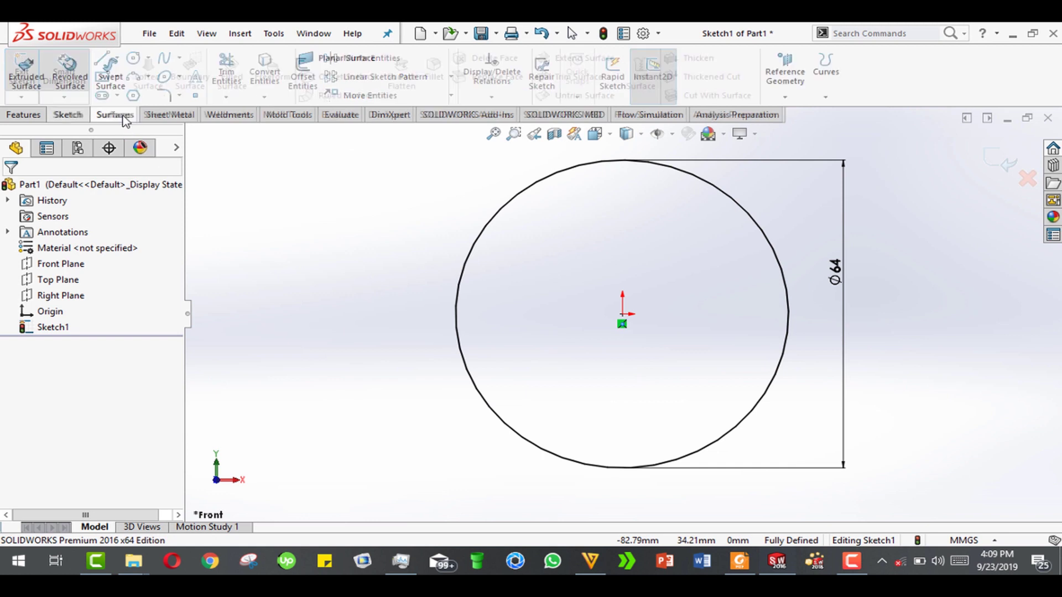
click(26, 74)
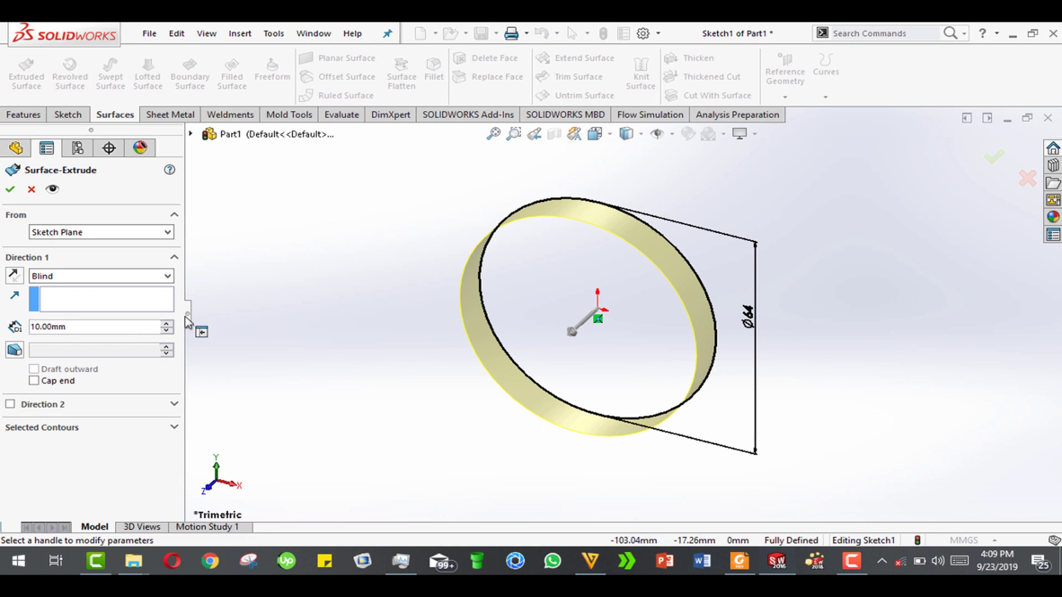
text(1)
text(32)
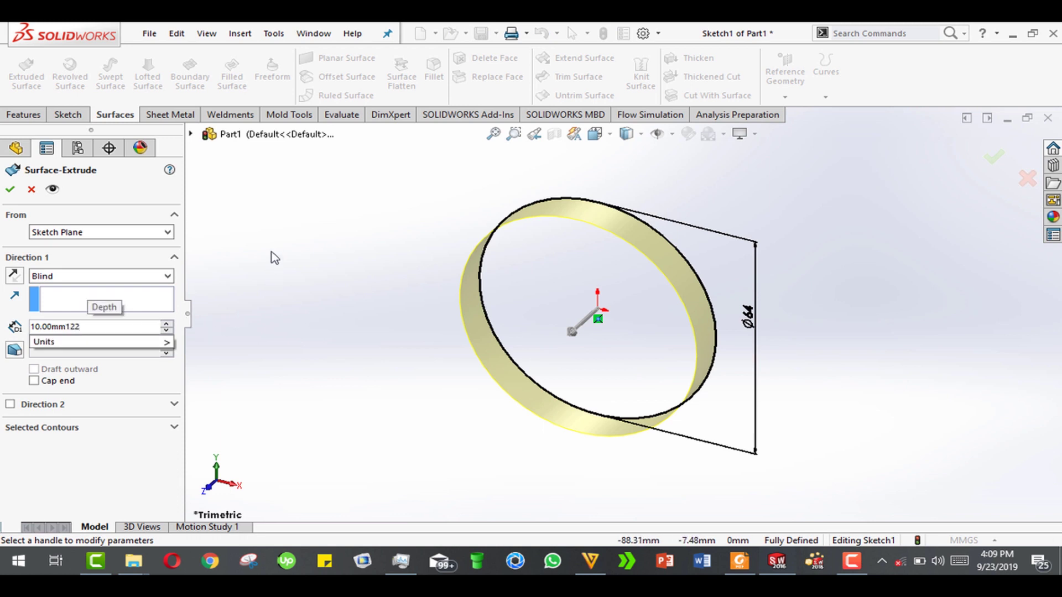
key(Return)
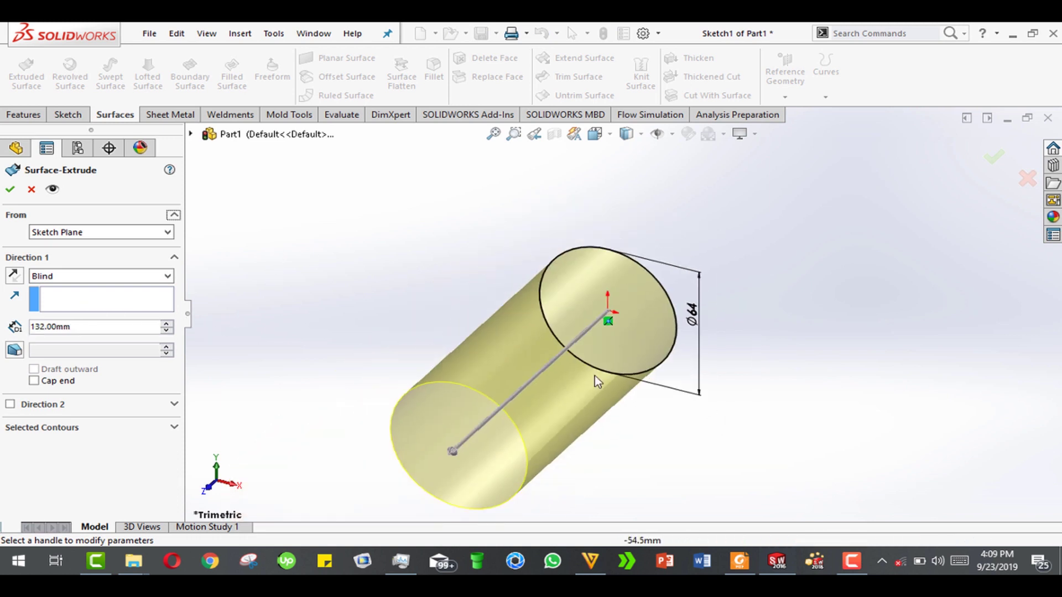
click(10, 189)
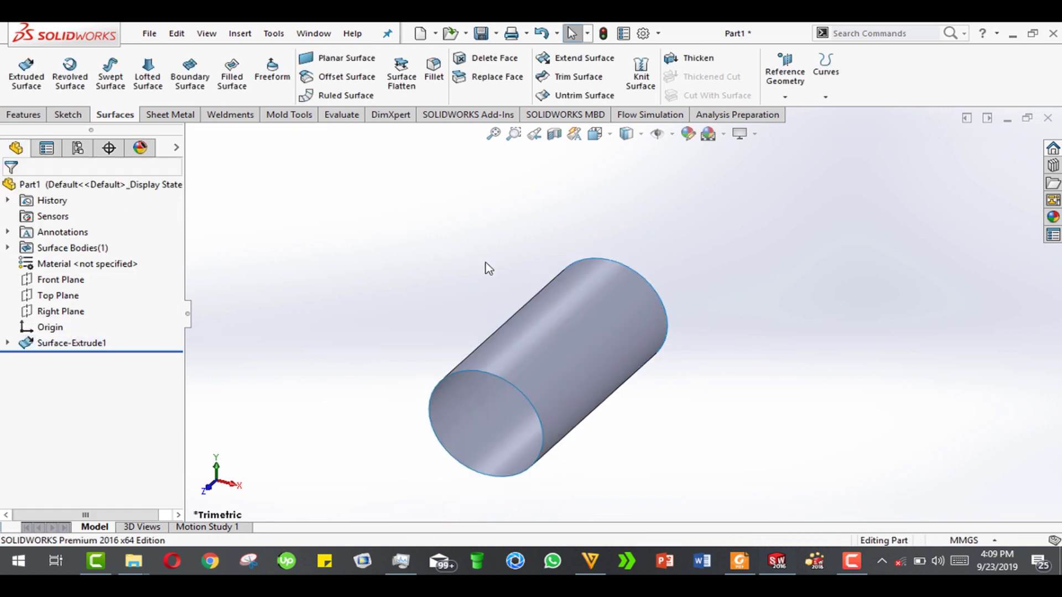
middle_drag(486, 265, 791, 299)
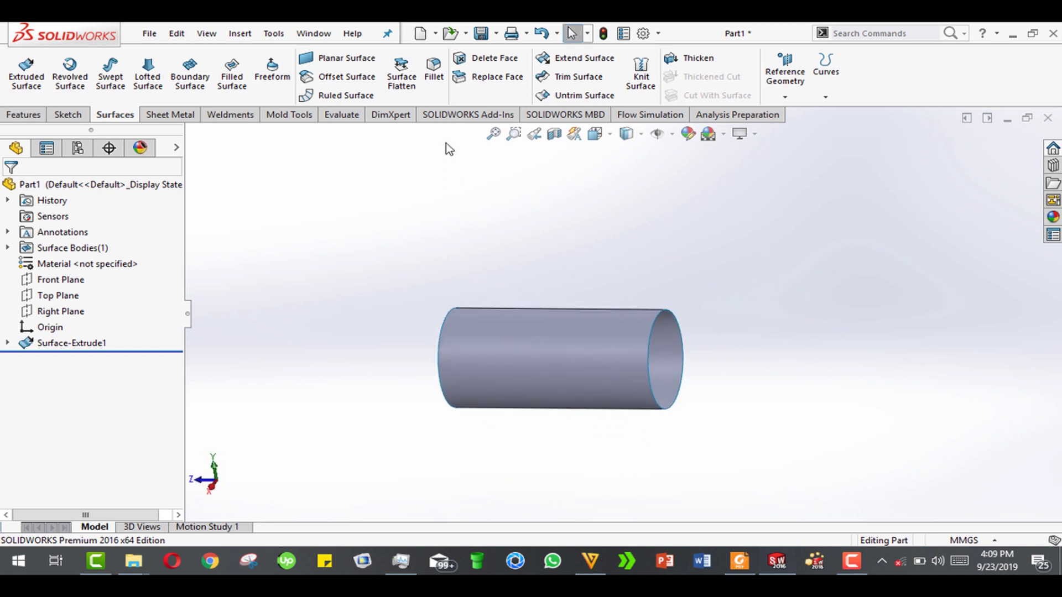
Step: Load the SOLIDWORKS Simulation add-in and bring up its study tools
click(451, 115)
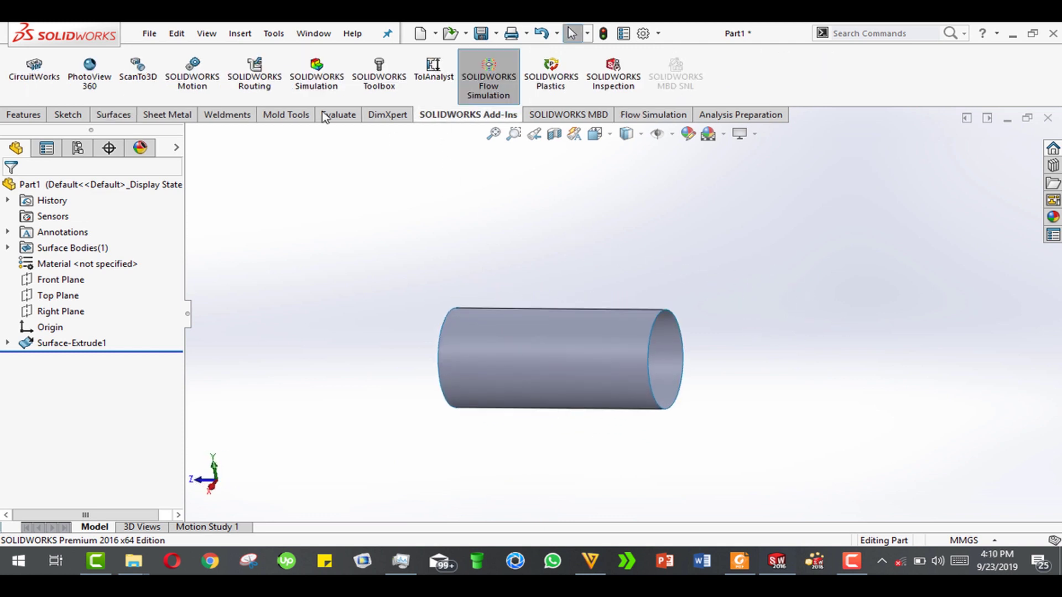
click(309, 85)
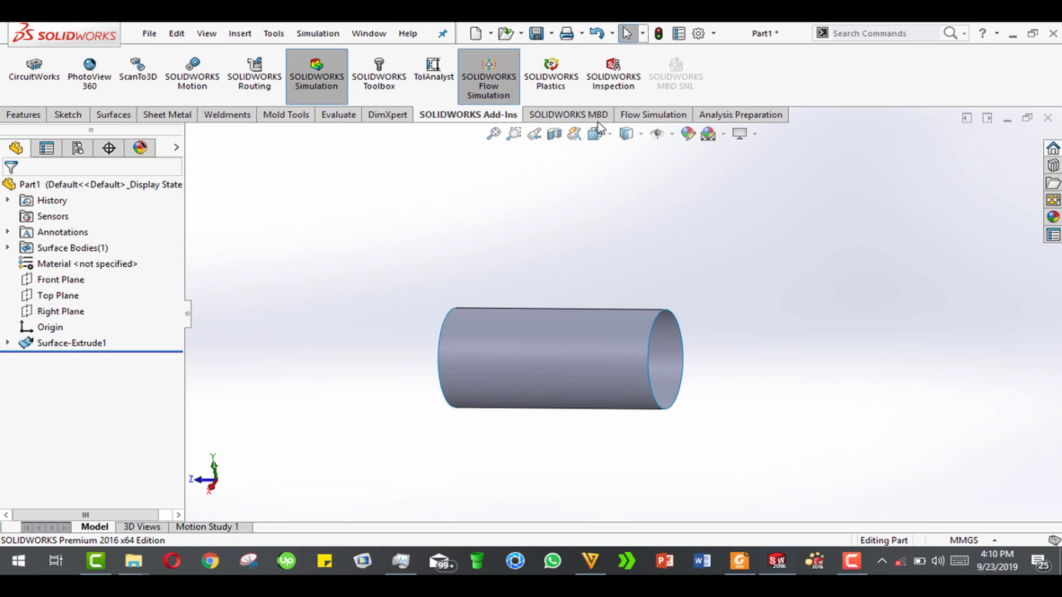
click(852, 561)
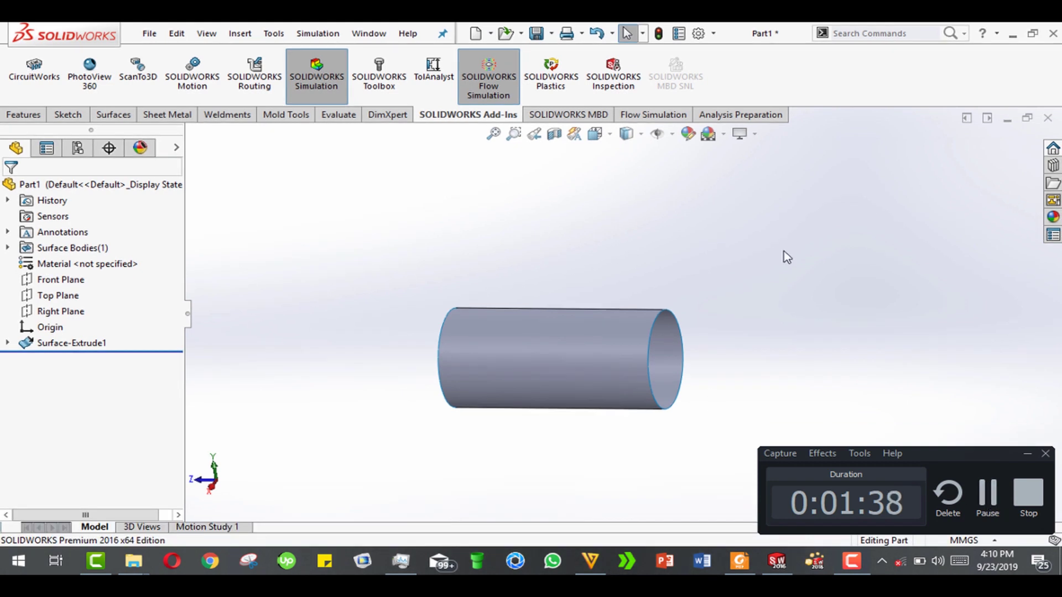
click(987, 498)
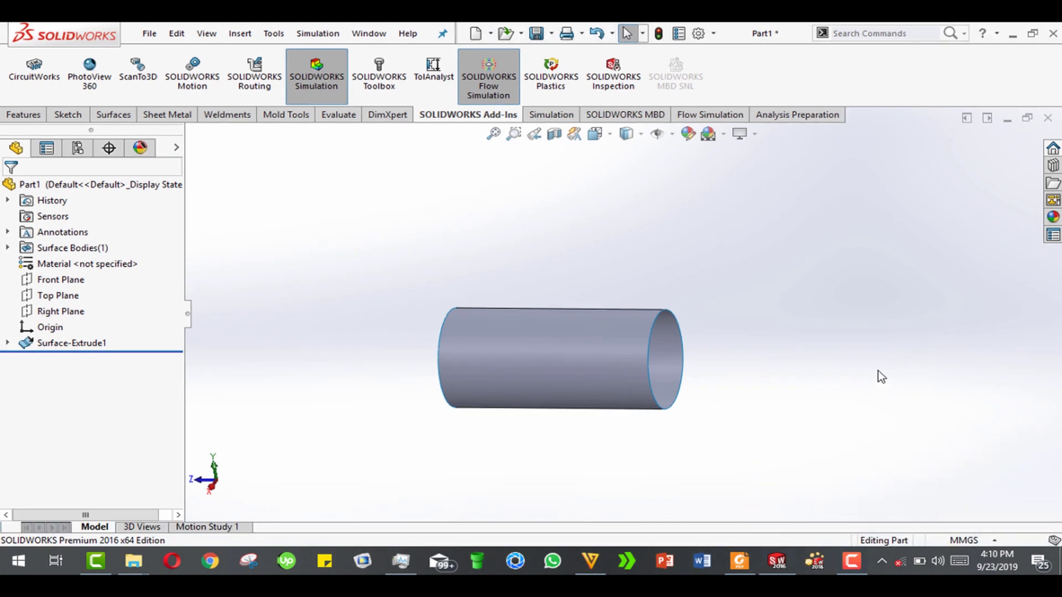
click(553, 115)
Step: Create the Static 1 static study and orbit to see the cylinder's open end
click(22, 97)
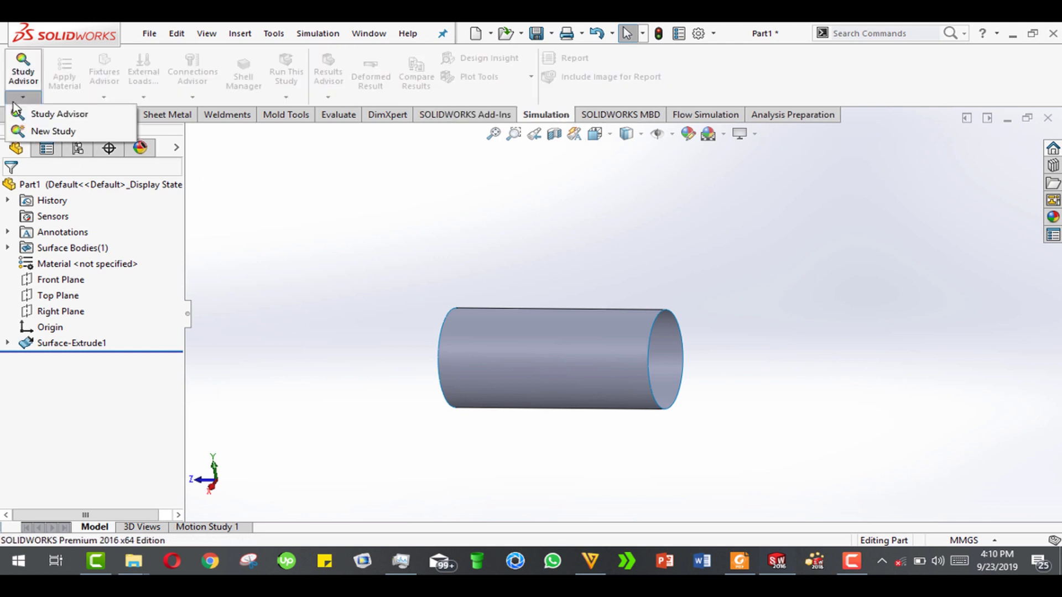
click(95, 132)
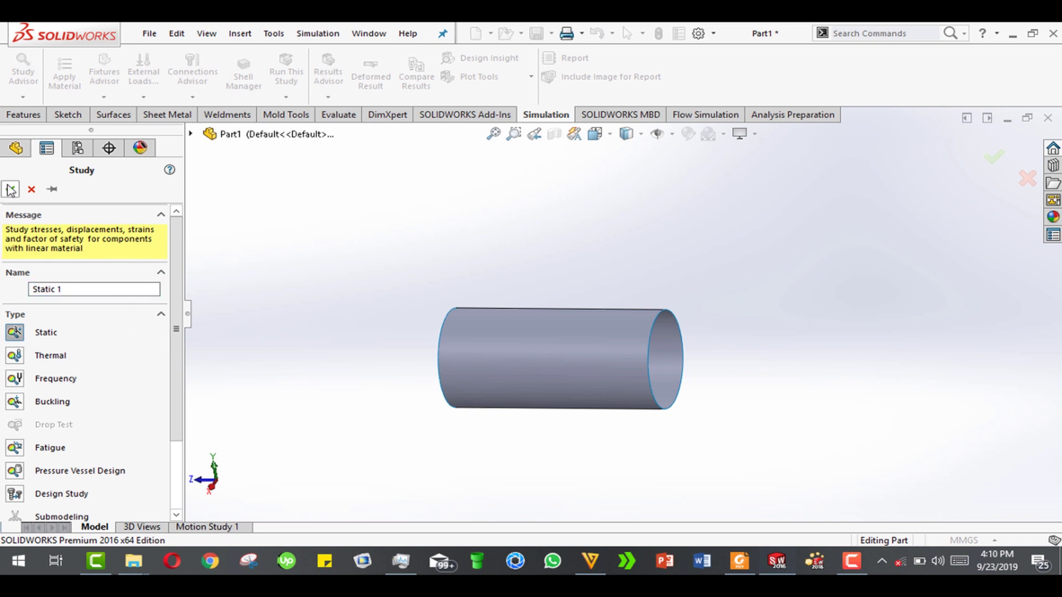
click(10, 190)
middle_drag(699, 242, 716, 341)
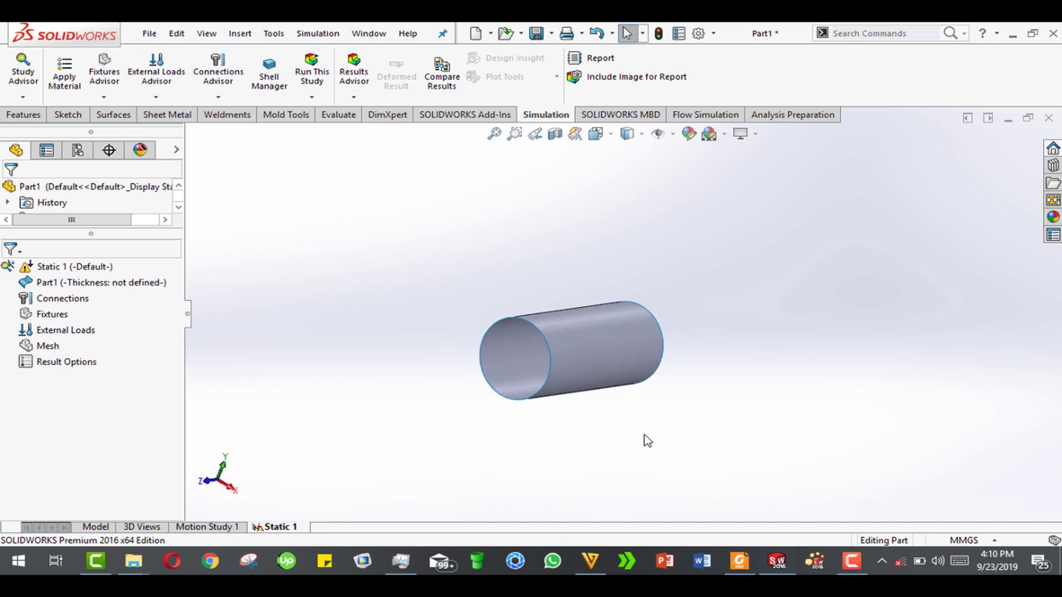
middle_drag(648, 441, 667, 415)
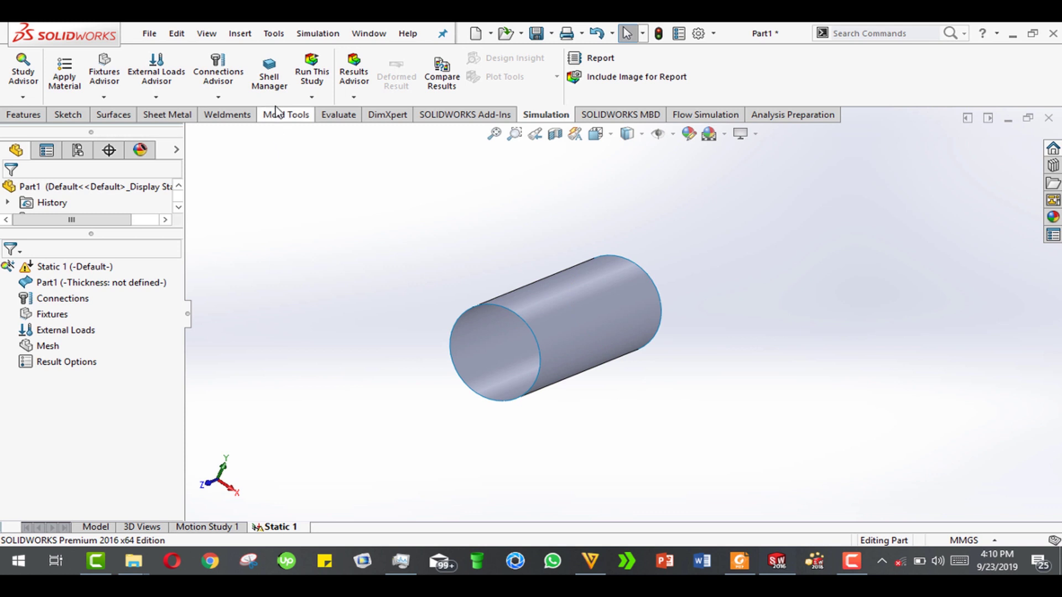
click(270, 75)
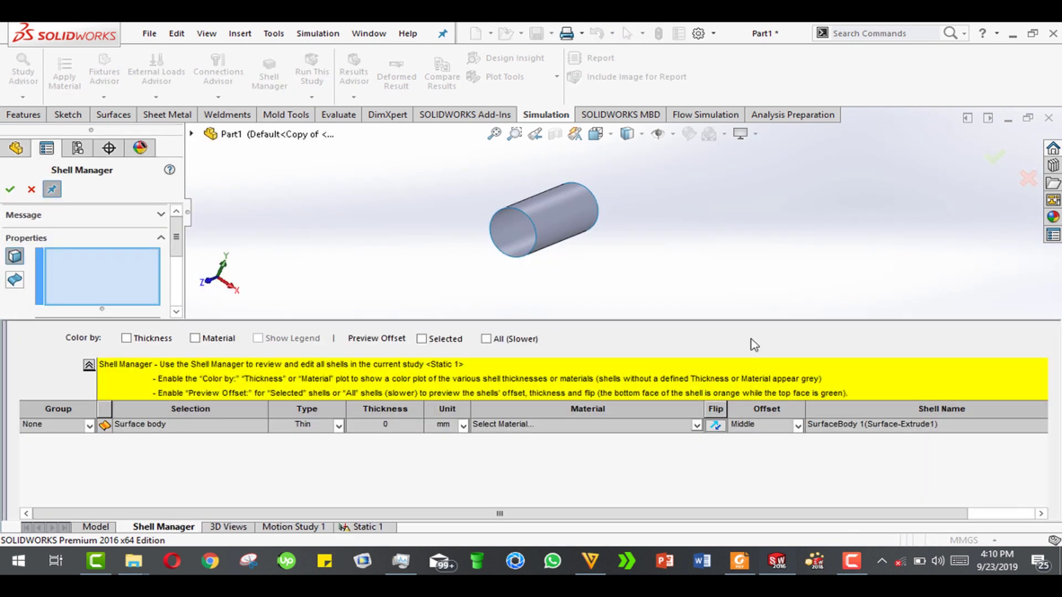
Step: Define the cylinder face as a 0.1 mm thin shell and confirm the redefinition
drag(751, 326, 745, 473)
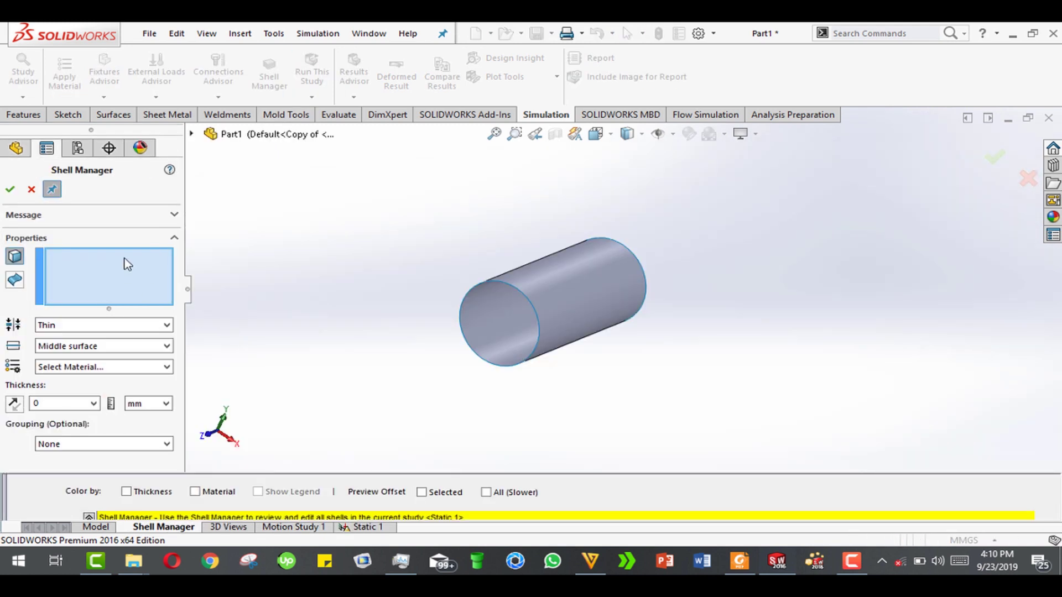
click(608, 301)
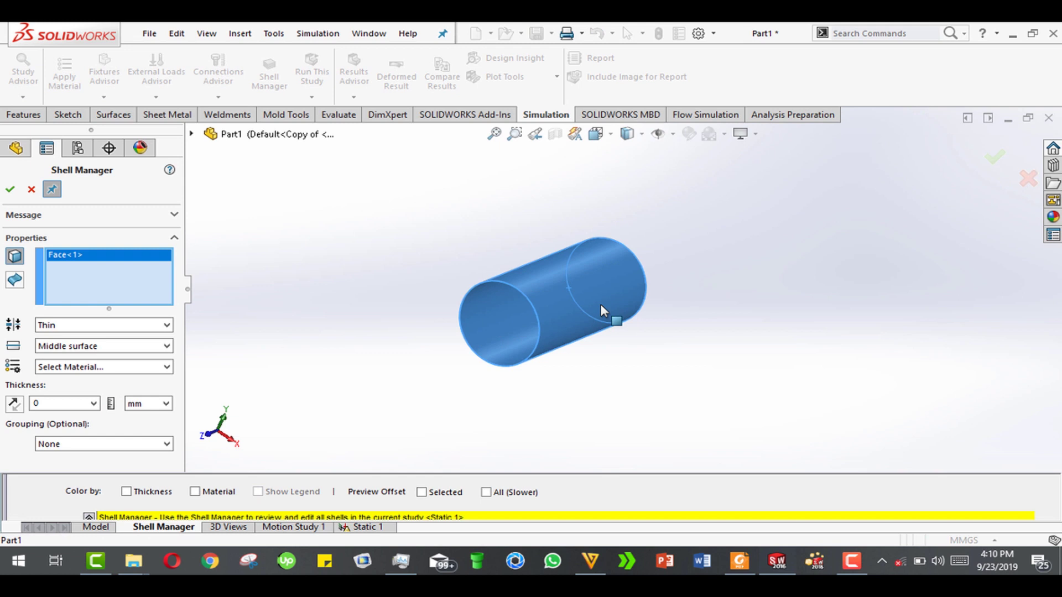
click(42, 403)
text(0.1)
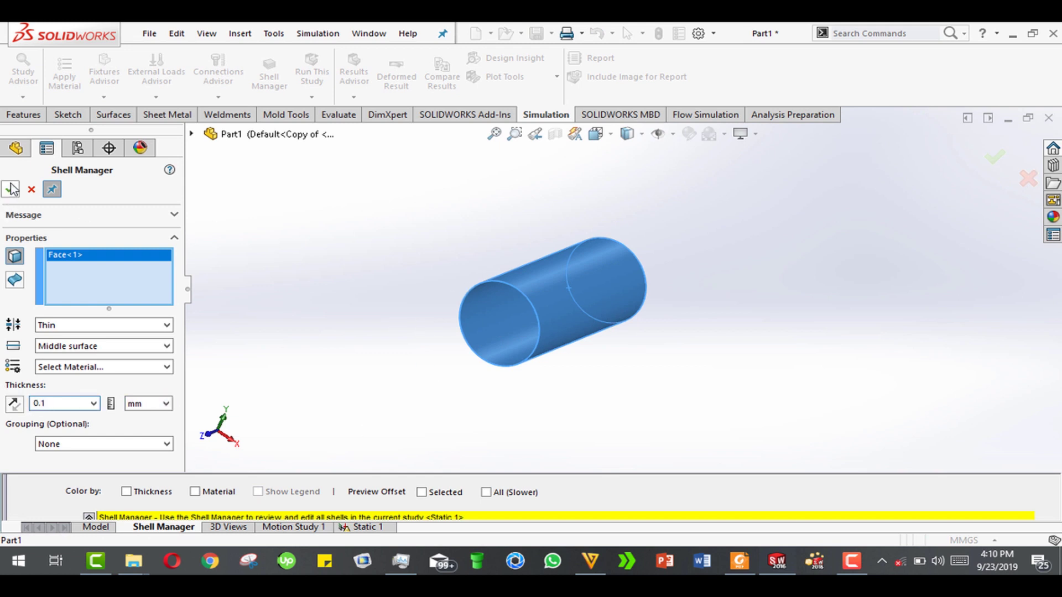
click(10, 189)
click(571, 298)
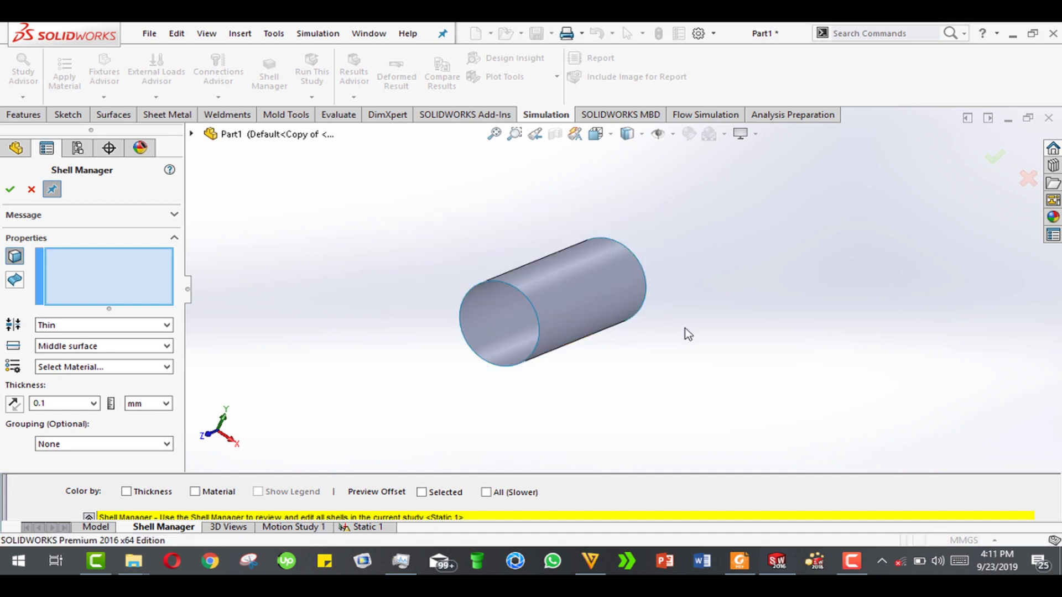
click(10, 189)
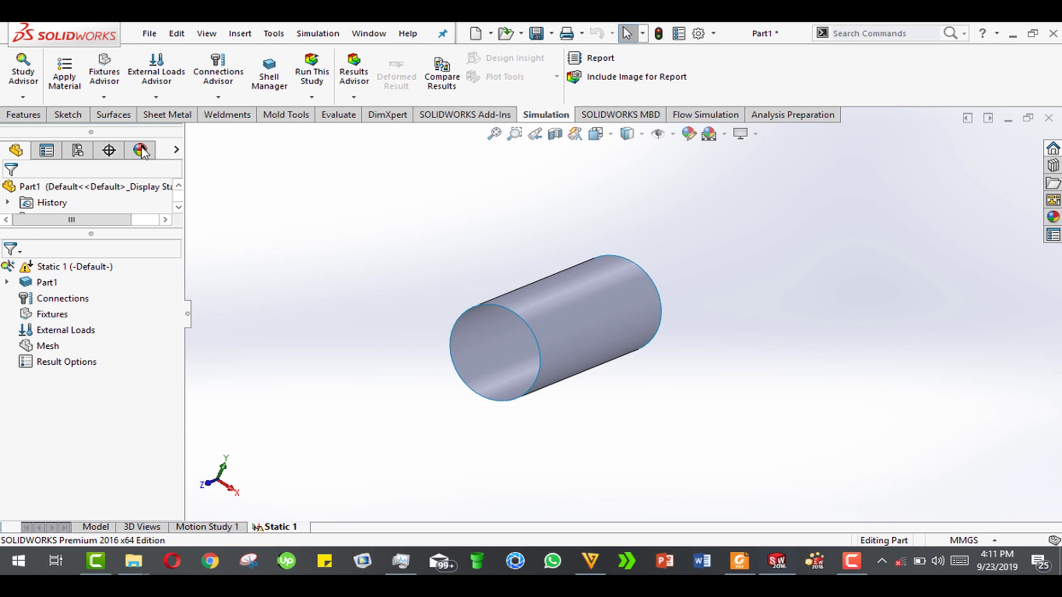
Step: Assign the 3004-O, Rod (SS) aluminium alloy to Part1
click(64, 72)
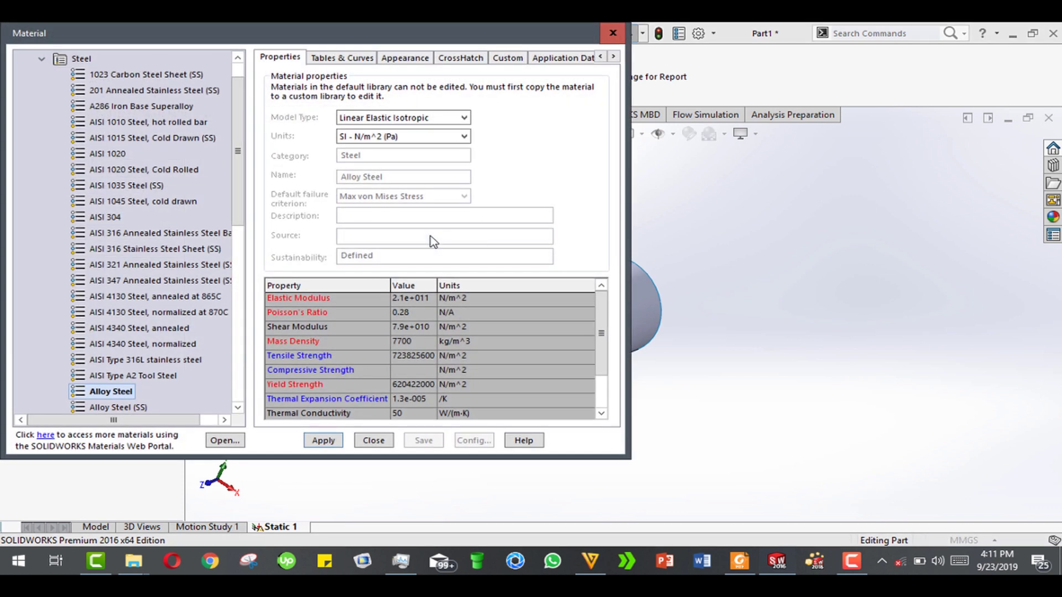
drag(332, 33, 543, 36)
scroll(354, 183, up, 1)
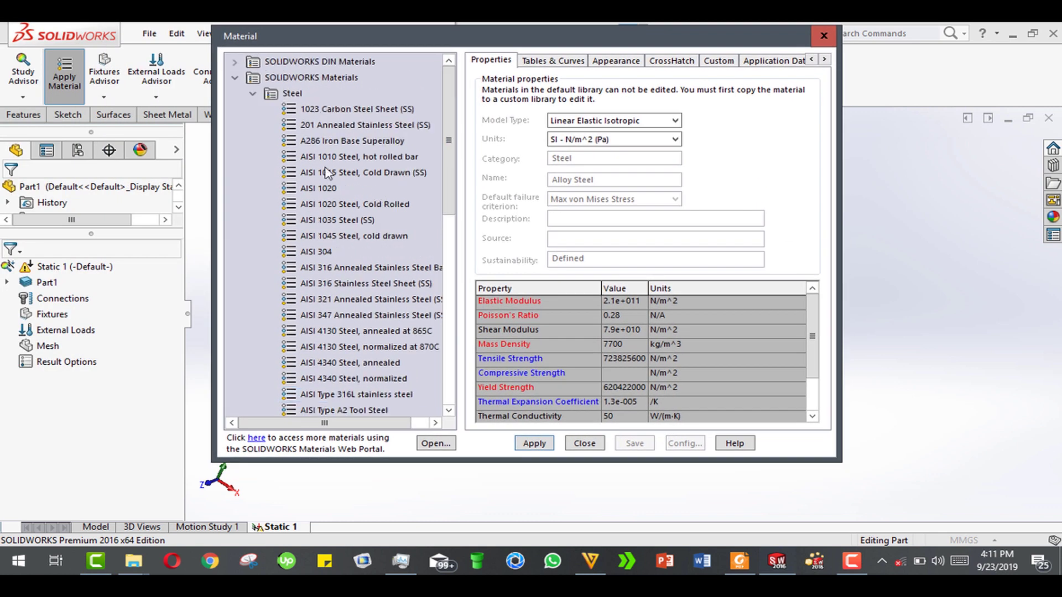
click(253, 93)
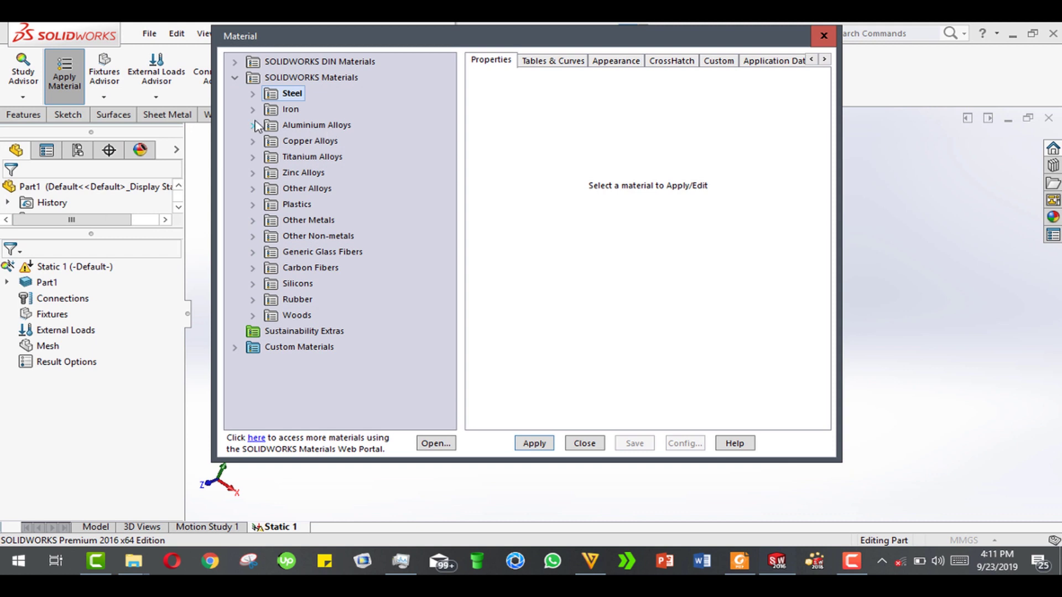
click(254, 95)
scroll(289, 209, up, 1)
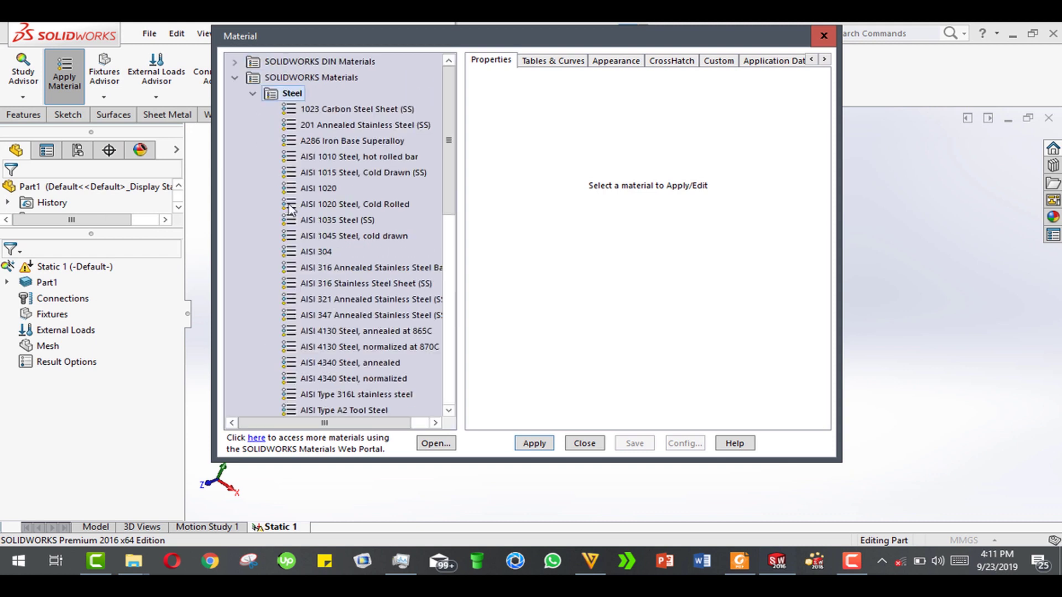
click(252, 94)
click(253, 125)
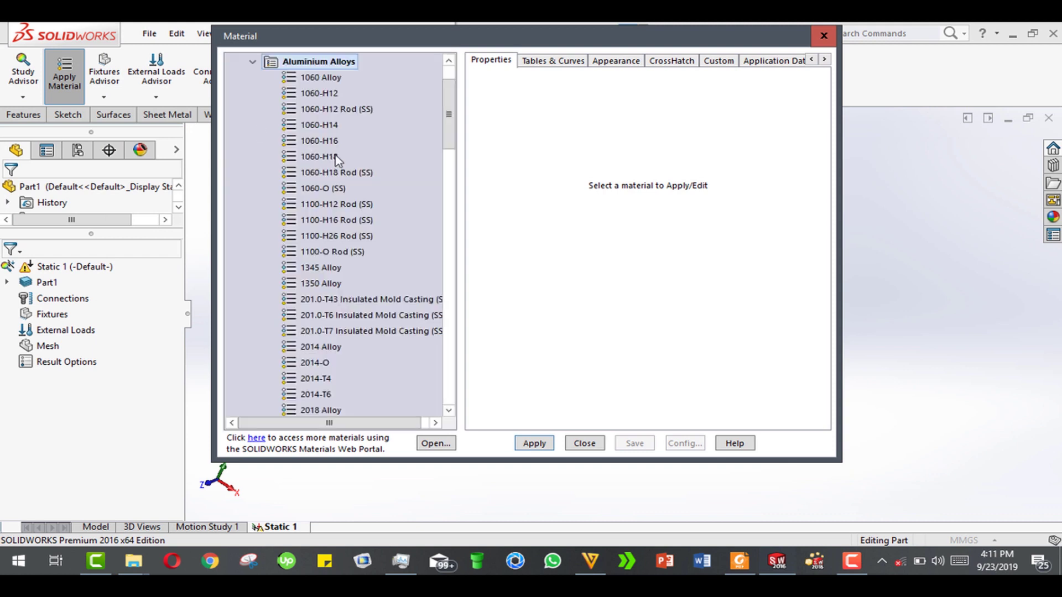
scroll(316, 310, down, 8)
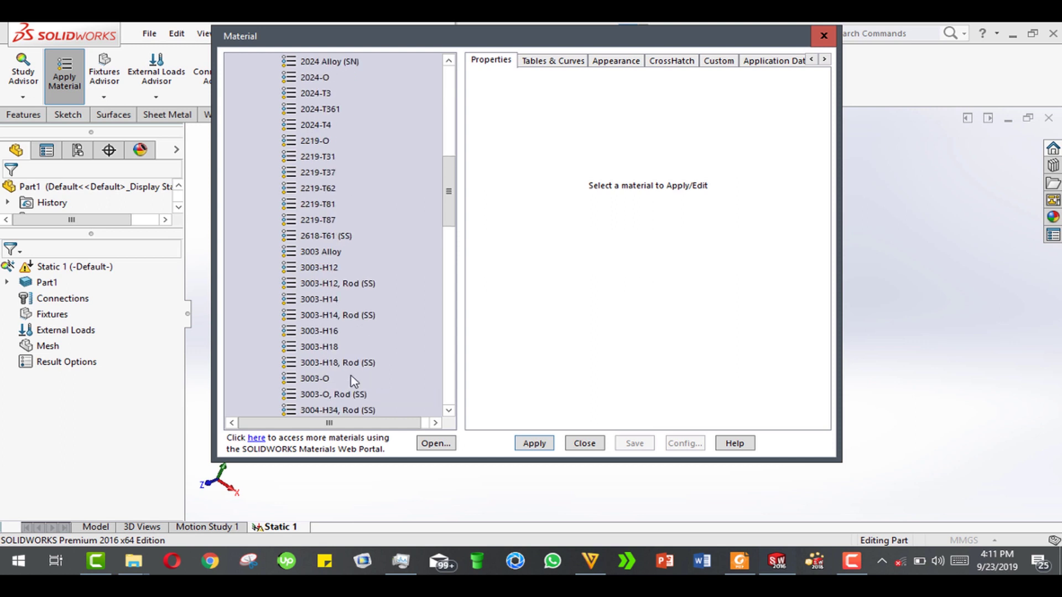
scroll(329, 407, down, 1)
scroll(390, 405, up, 1)
click(340, 400)
key(Down)
key(Down)
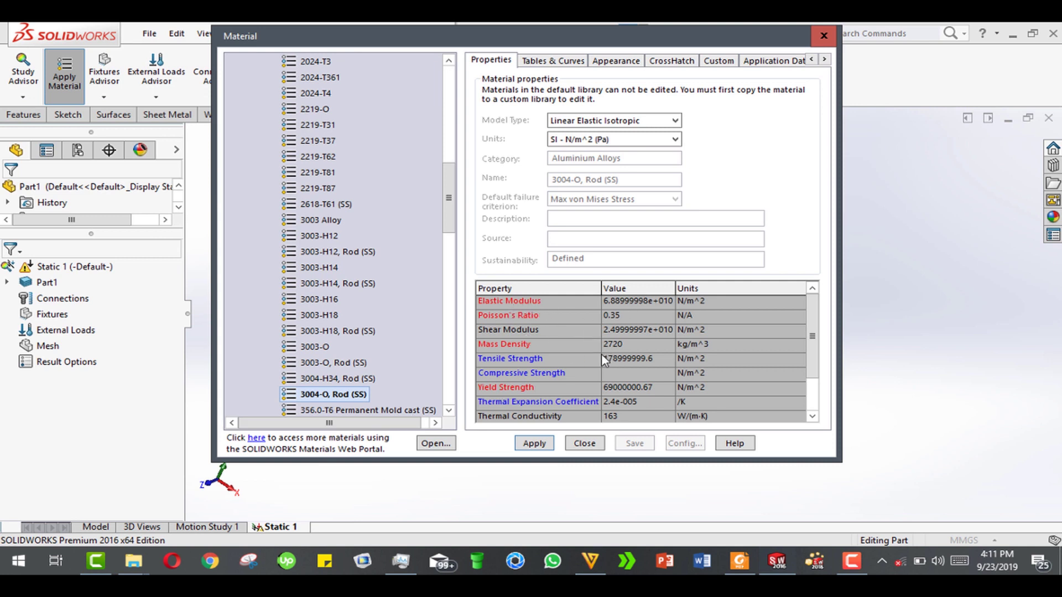
click(548, 444)
click(586, 443)
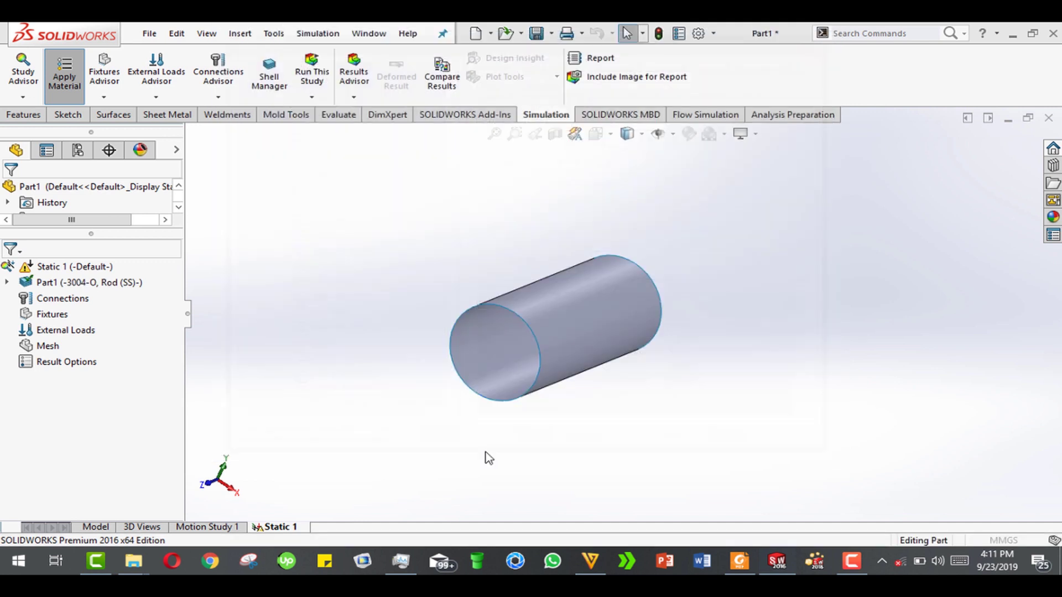
Step: Add a Fixed Geometry fixture, Fixed-1, on the cylinder's far circular end edge
click(104, 97)
click(146, 133)
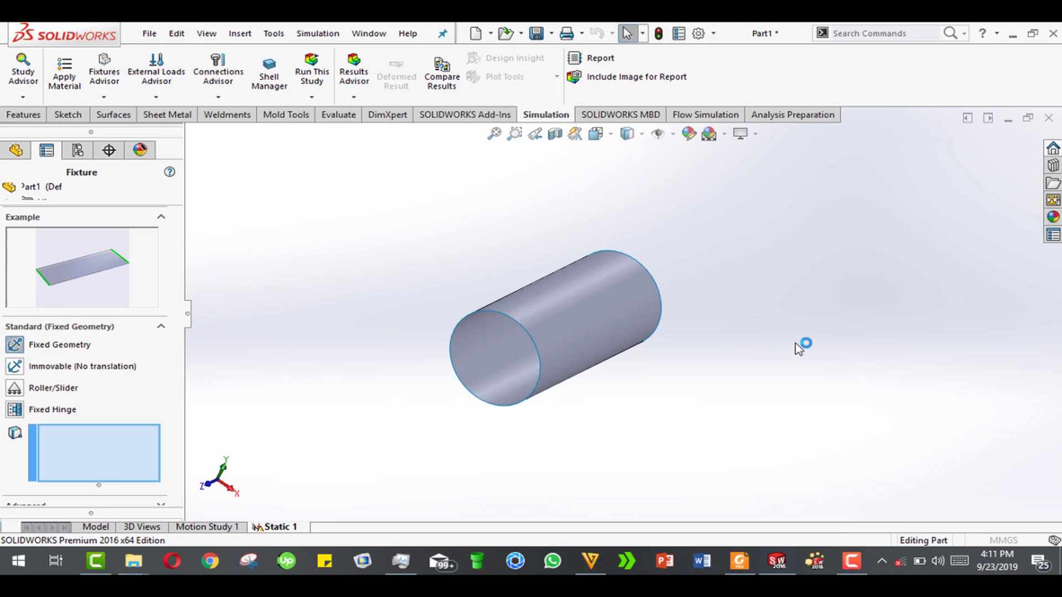
click(662, 296)
click(13, 191)
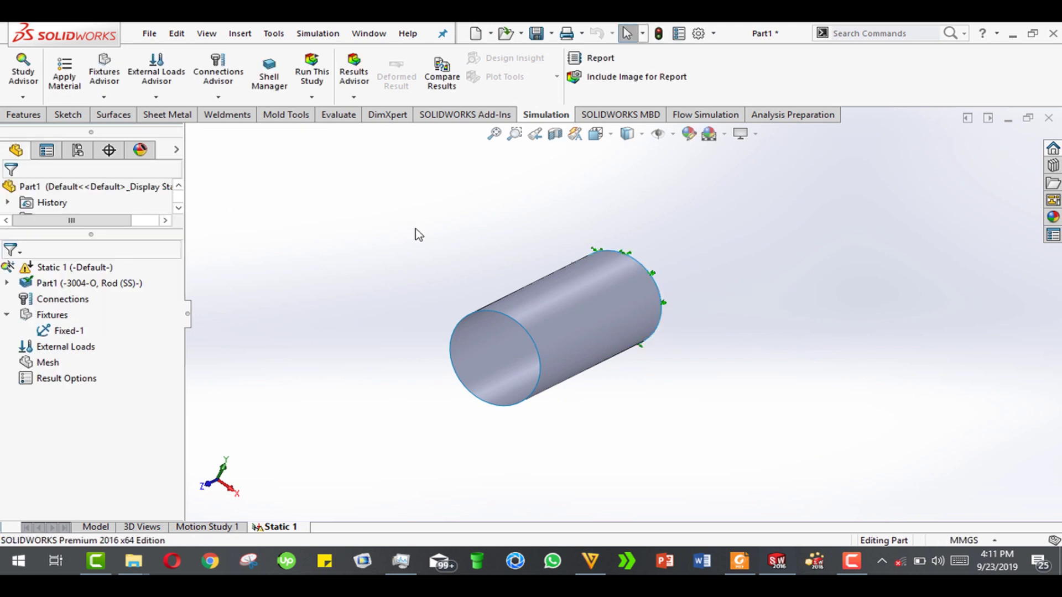
Step: Apply a reversed torque to the cylinder face
click(156, 96)
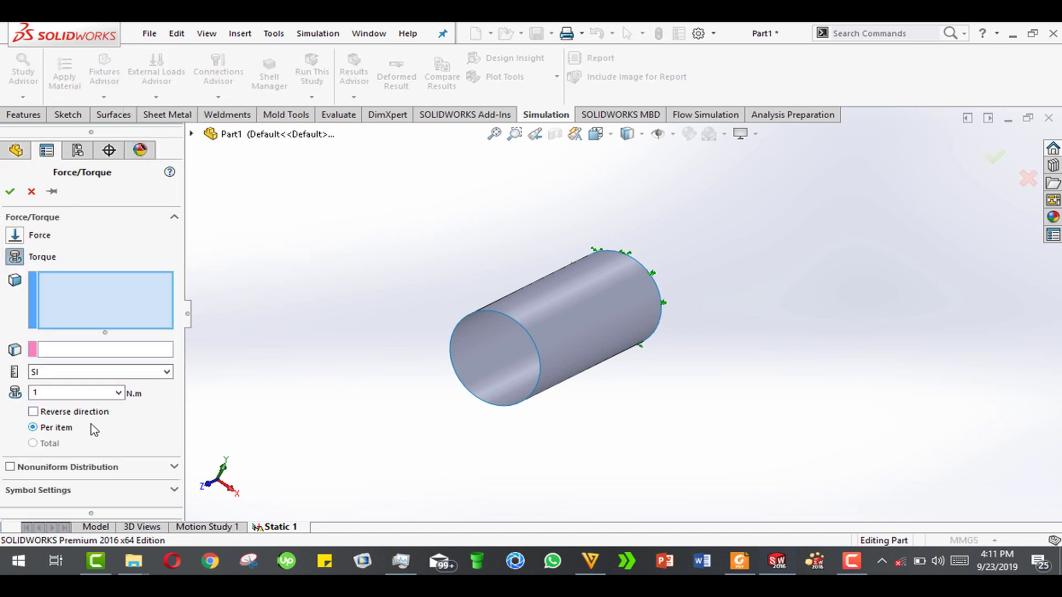
click(548, 312)
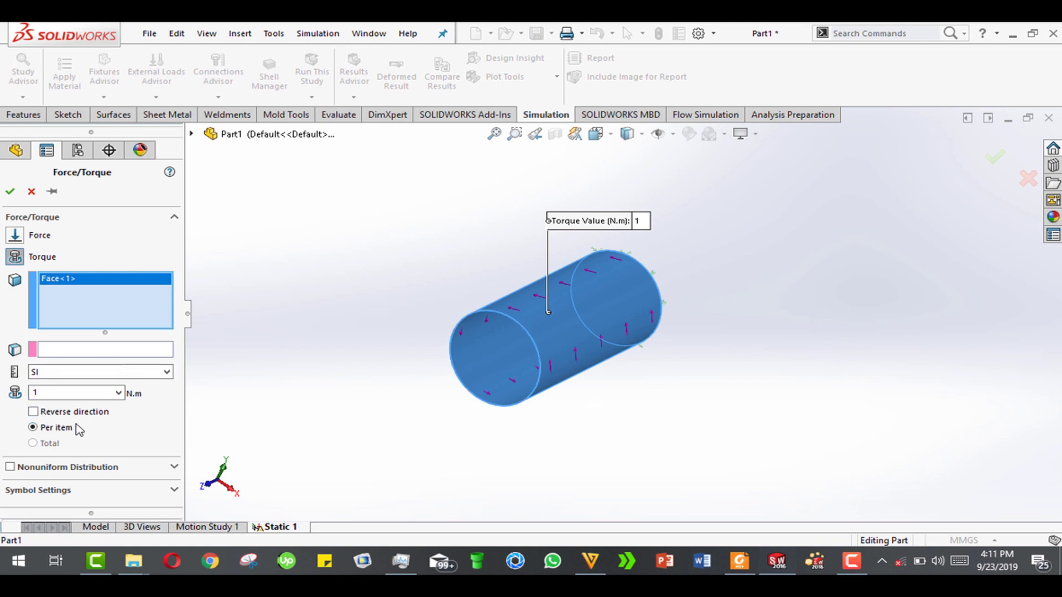
click(33, 412)
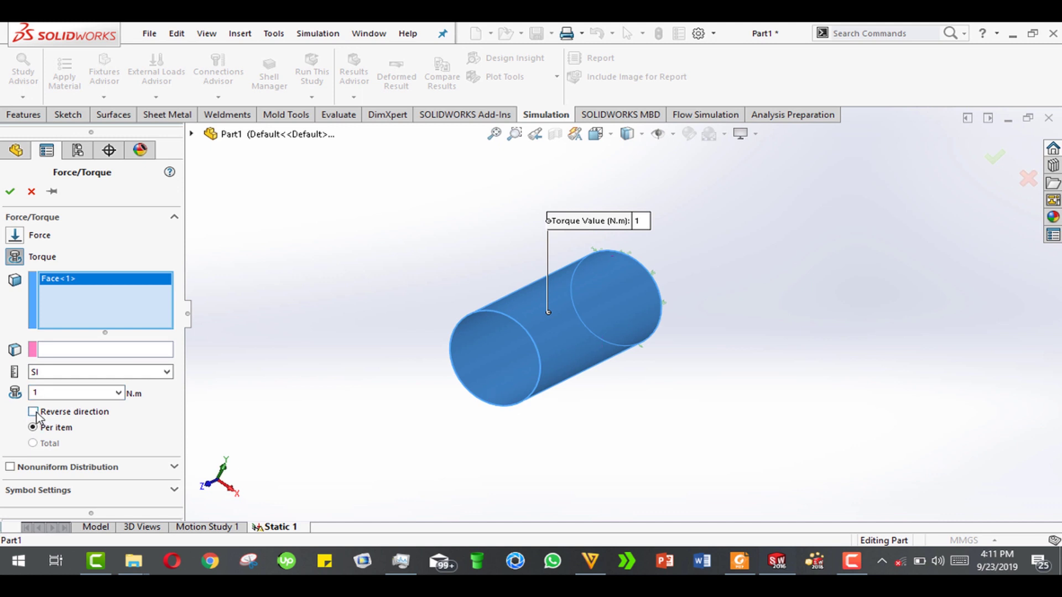
click(589, 355)
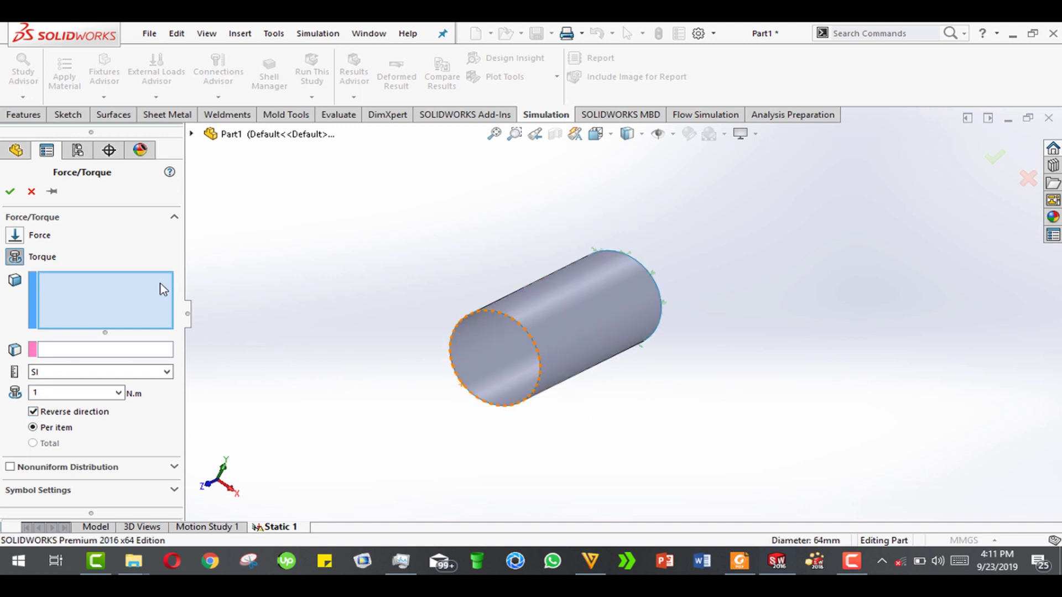
click(540, 329)
click(11, 191)
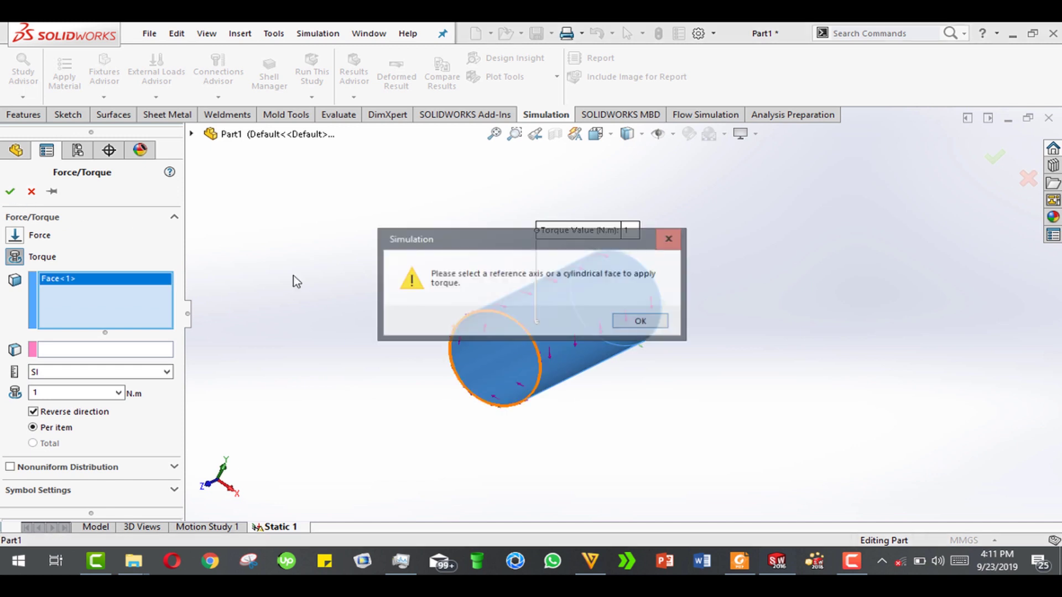
click(642, 322)
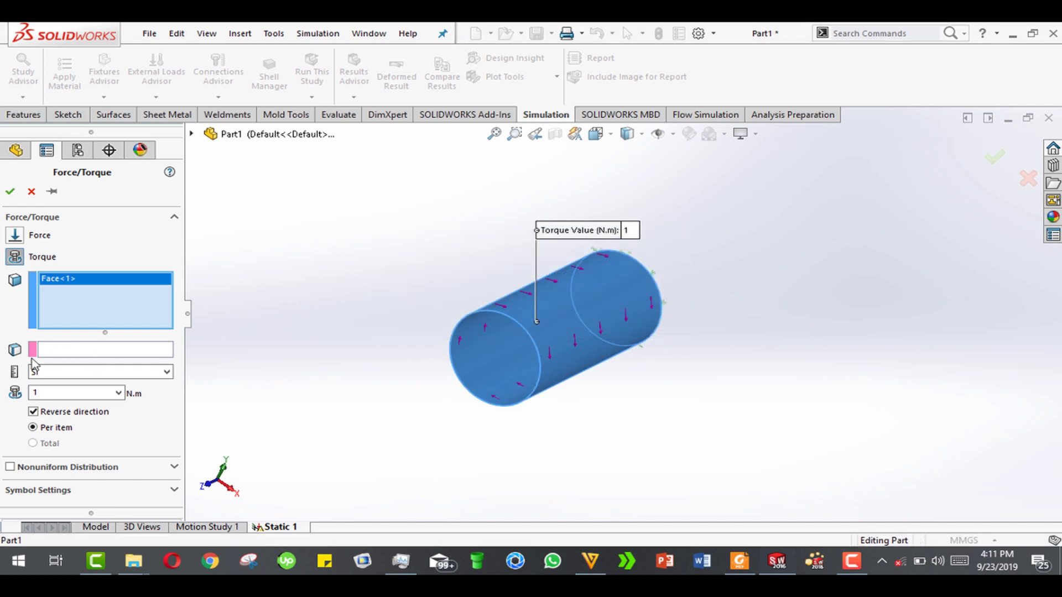
Step: Keep SI units, use the cylinder face as the torque axis, and confirm the 1 N·m Torque-1
click(83, 371)
click(73, 372)
click(1032, 33)
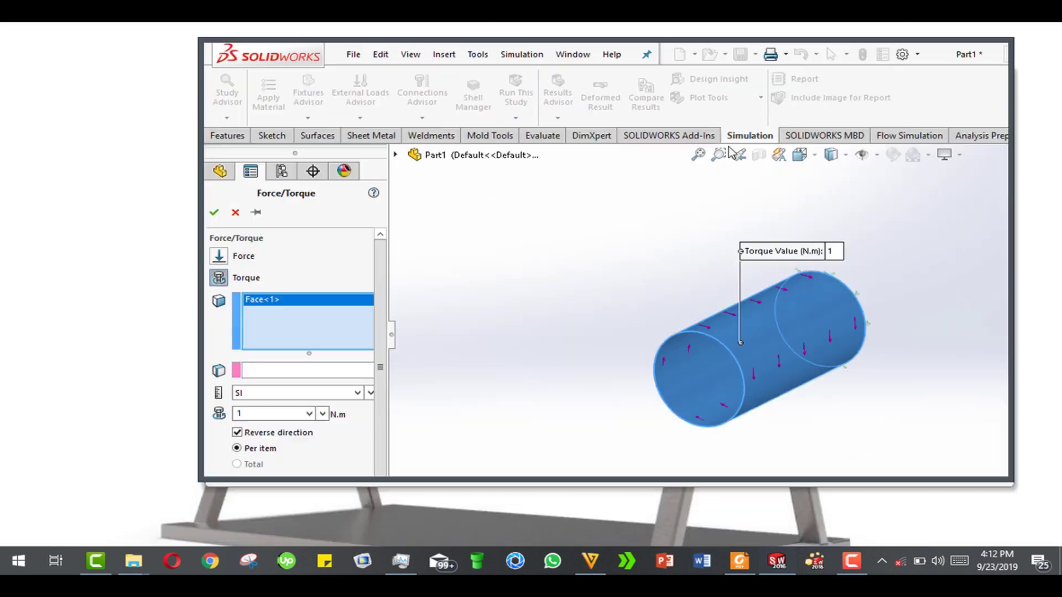
click(354, 371)
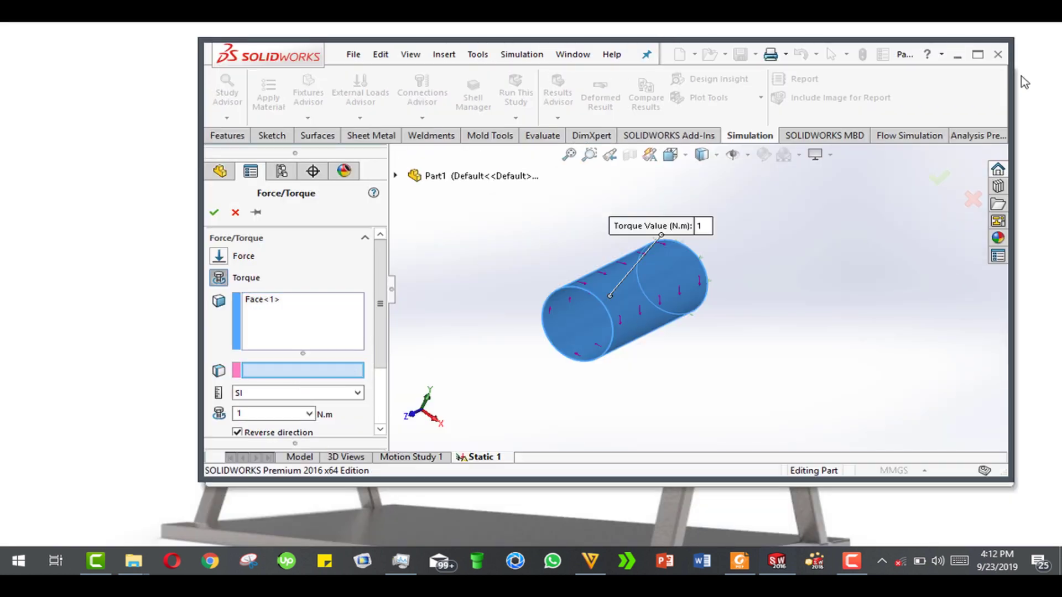
click(663, 291)
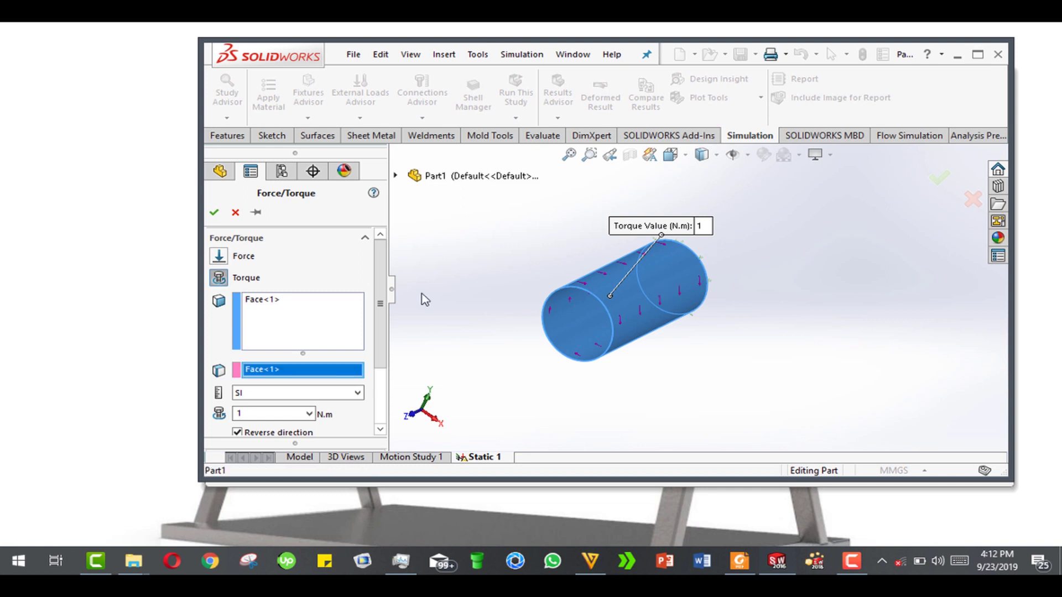
click(214, 212)
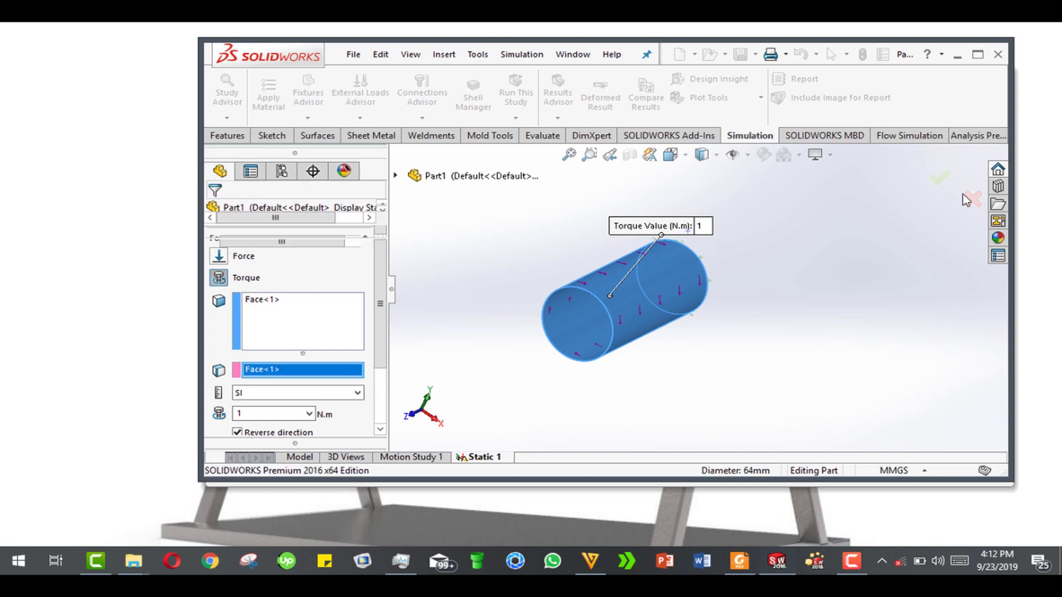
click(976, 55)
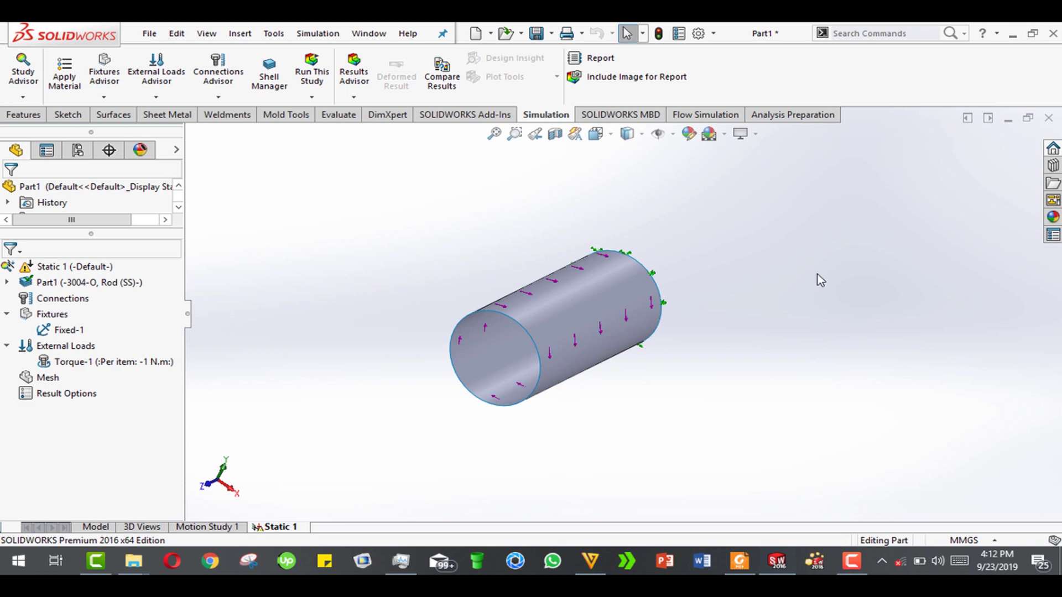
Step: Run Static 1 and orbit the resulting Stress1 von Mises plot
click(313, 74)
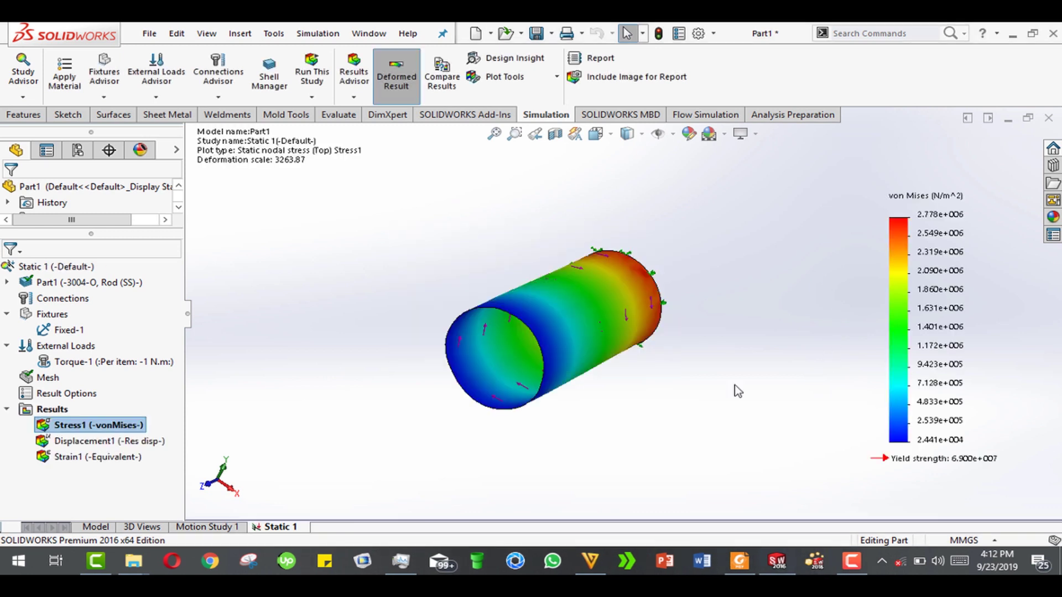
middle_drag(693, 372, 654, 397)
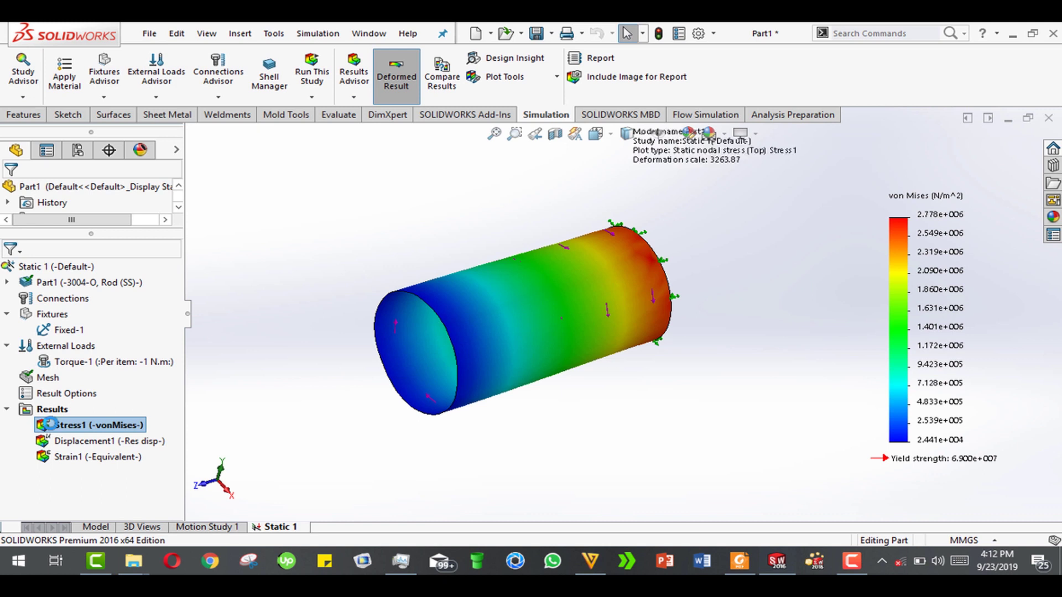
double_click(48, 424)
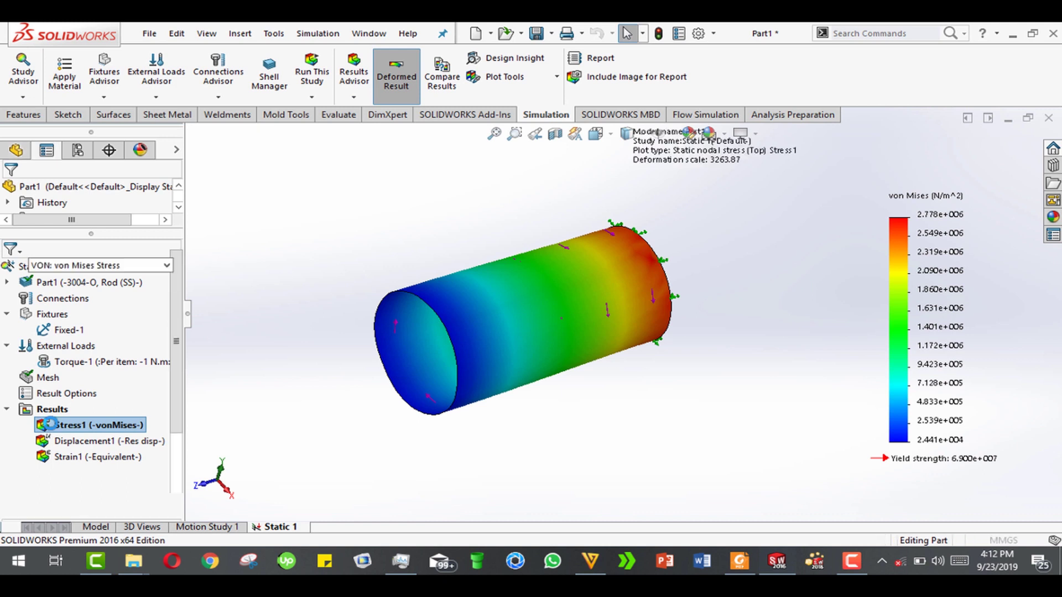
click(137, 266)
click(293, 260)
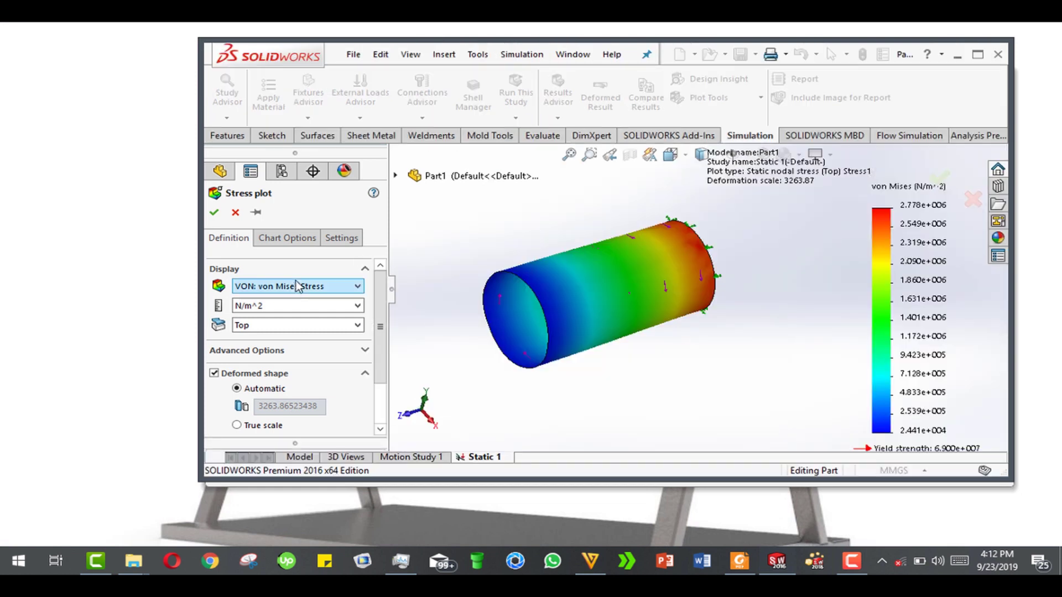
click(297, 285)
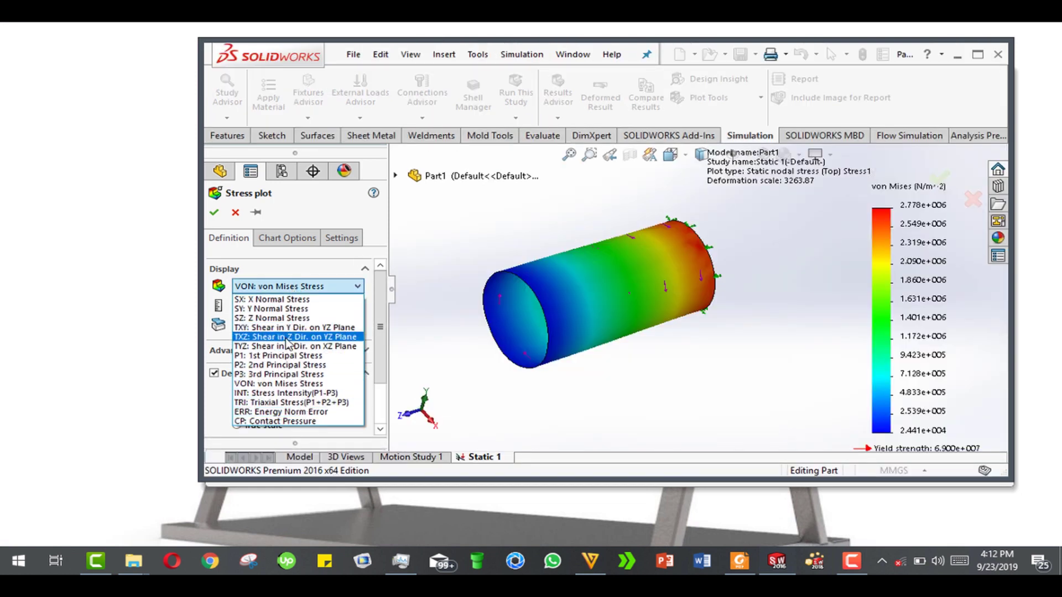
click(287, 64)
drag(301, 60, 254, 45)
click(254, 271)
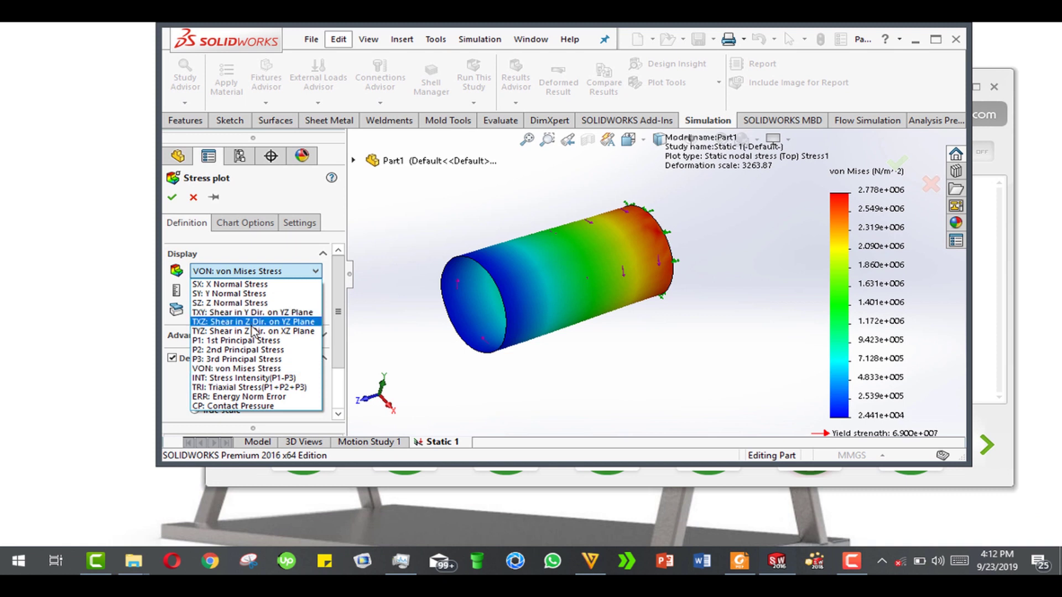
click(283, 388)
click(254, 271)
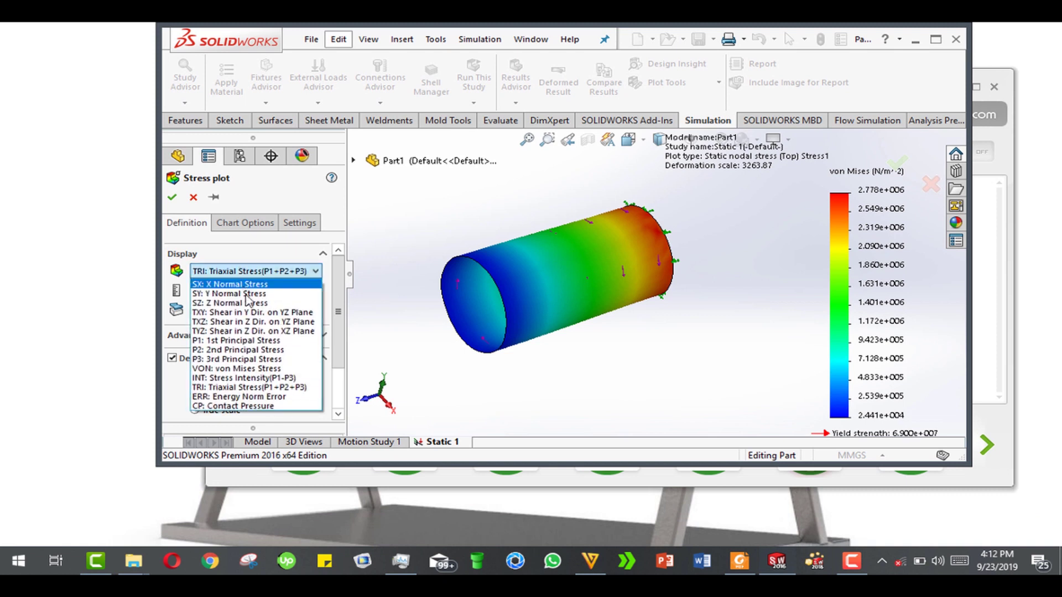
click(192, 199)
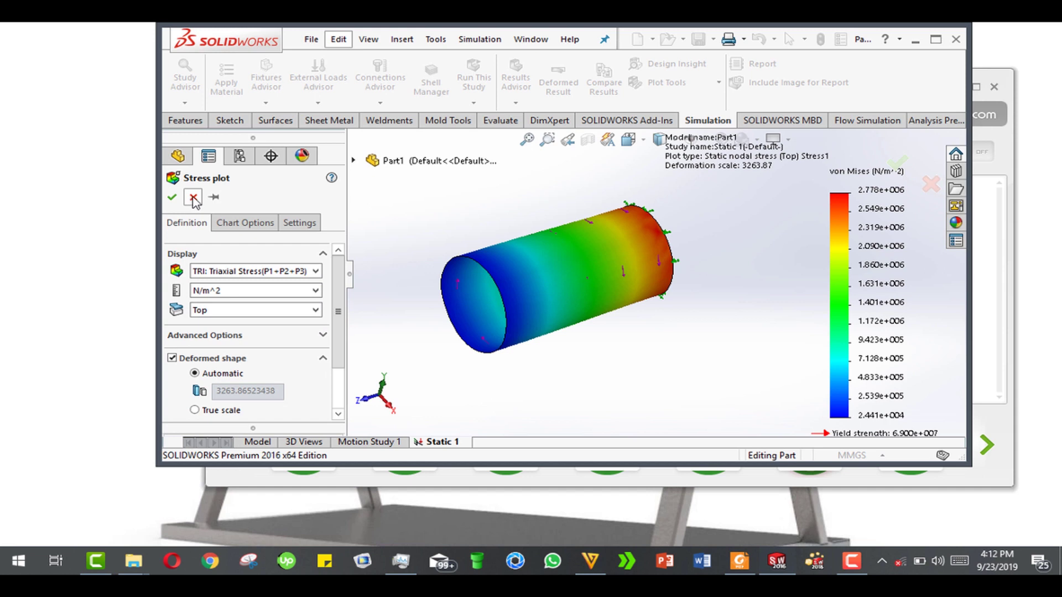
click(193, 198)
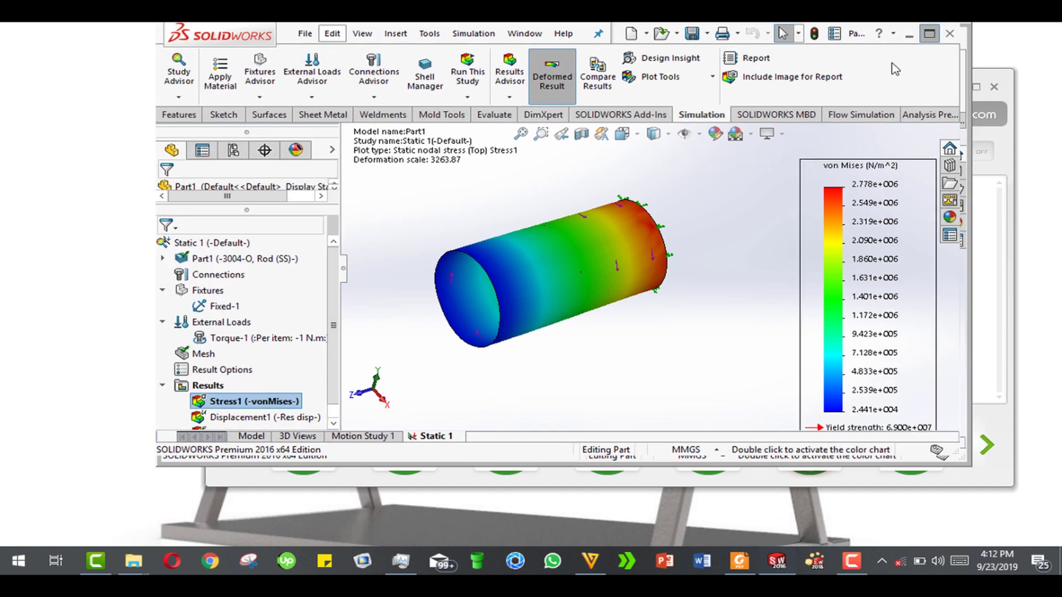
Step: Create a buckling study named Buckling 1 and orbit the cylinder
click(929, 33)
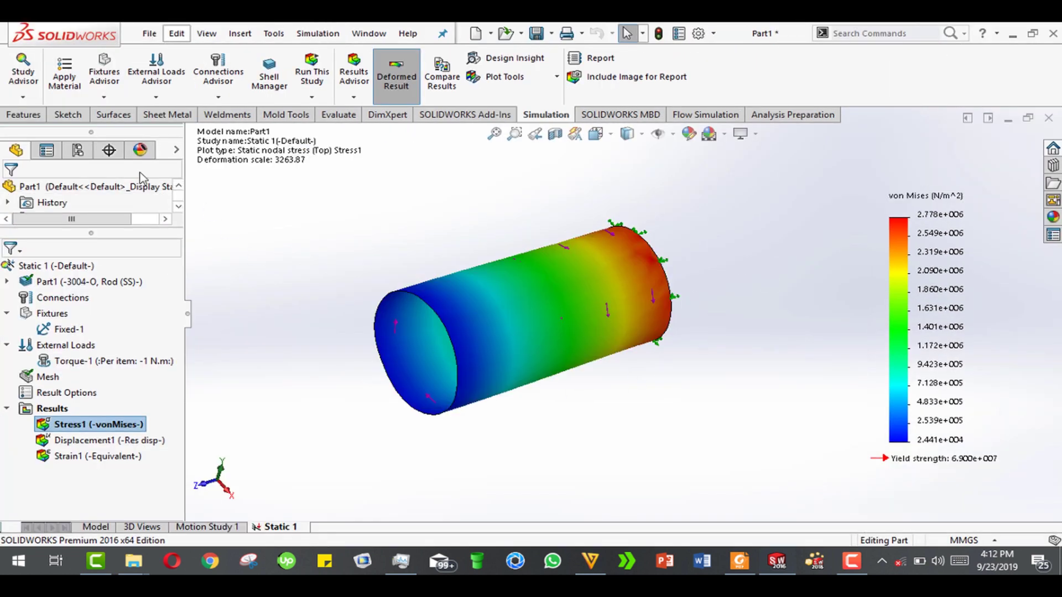
click(23, 97)
click(52, 128)
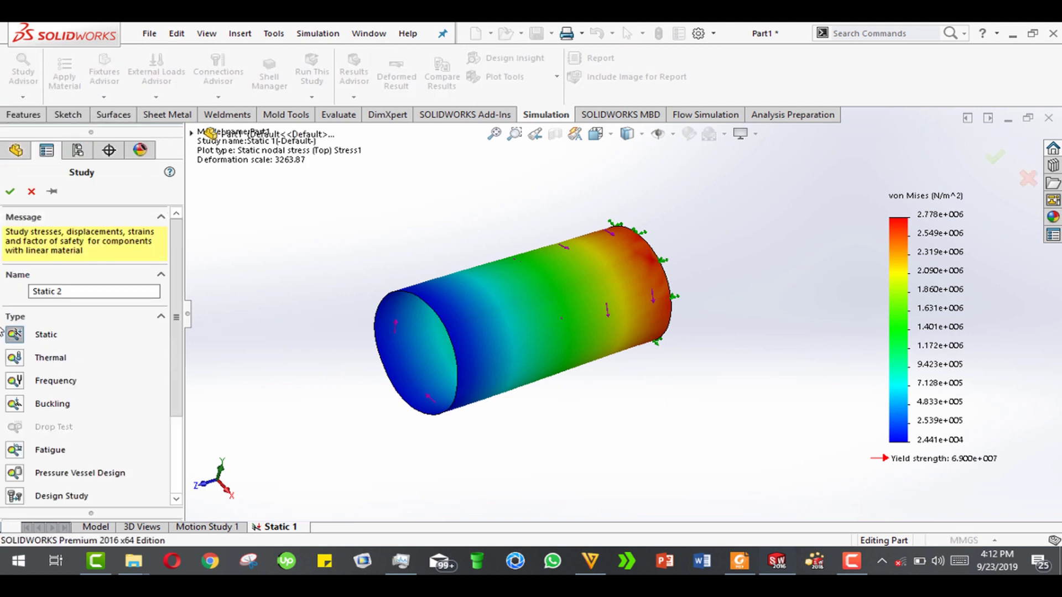
click(13, 406)
click(11, 192)
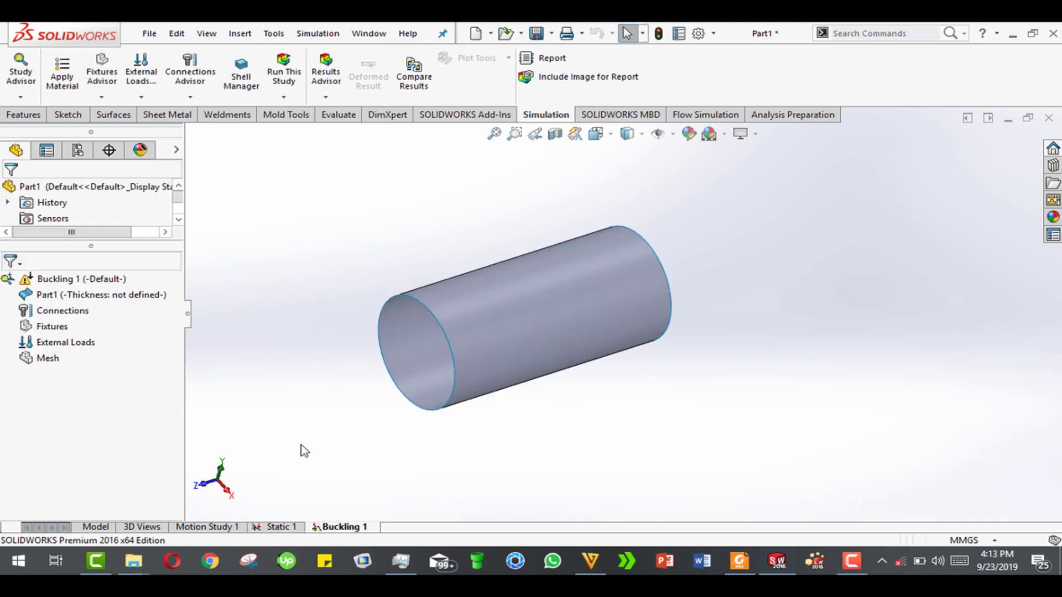
middle_drag(356, 398, 764, 384)
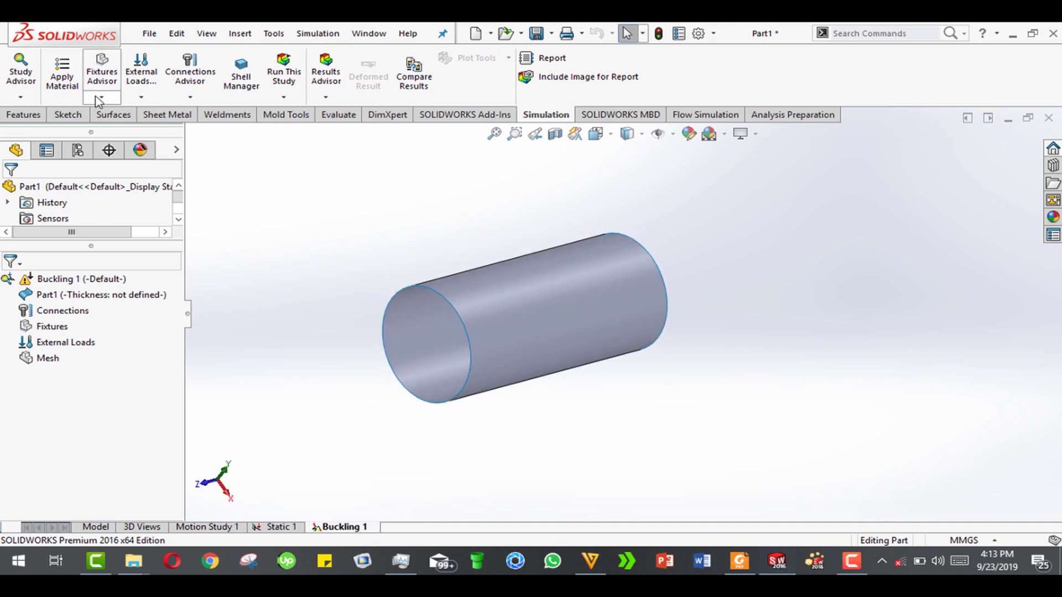
click(63, 89)
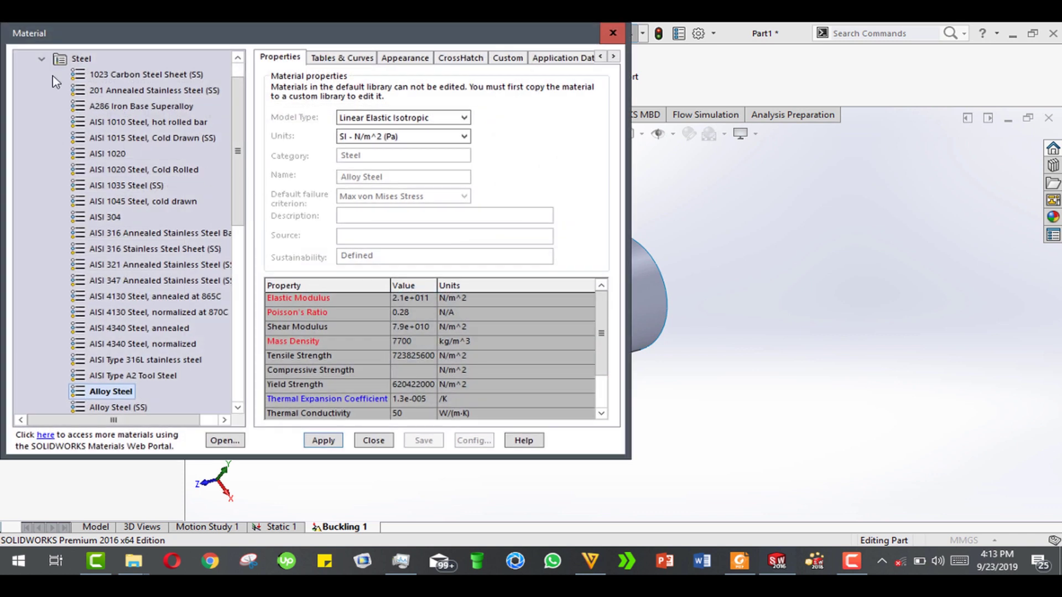
Step: Apply the 3004-H34, Rod (SS) aluminium alloy to Part1 in Buckling 1, then bring up Shell Manager
scroll(55, 82, up, 1)
click(41, 91)
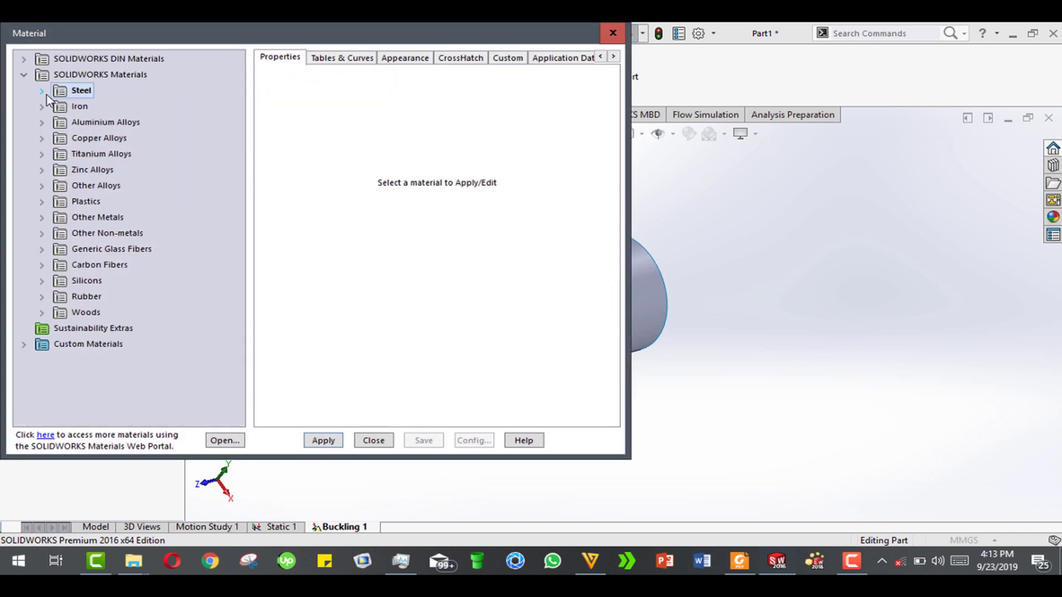
click(41, 122)
scroll(196, 254, down, 8)
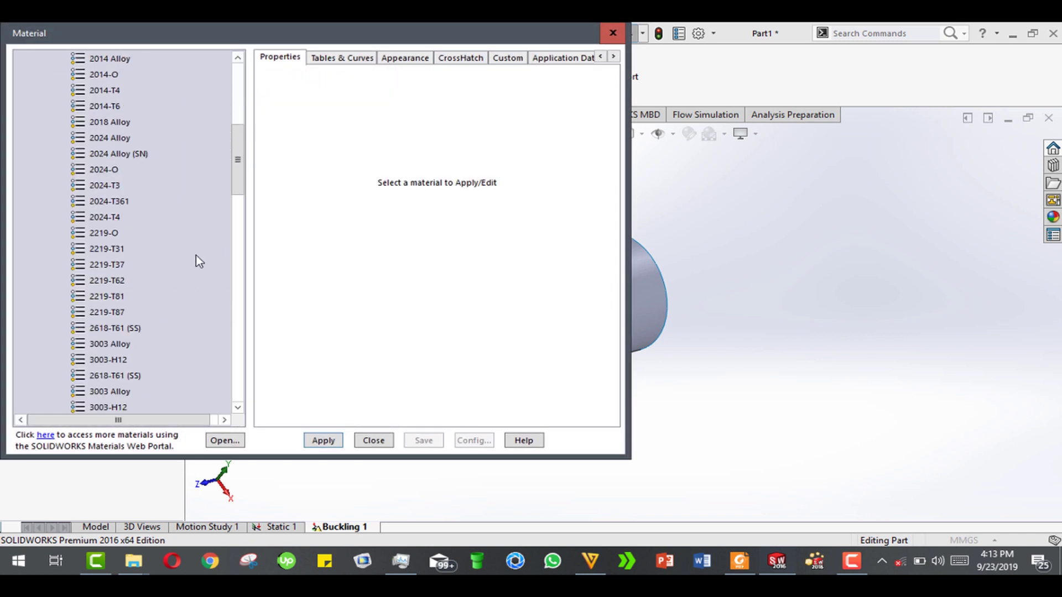
scroll(467, 302, down, 3)
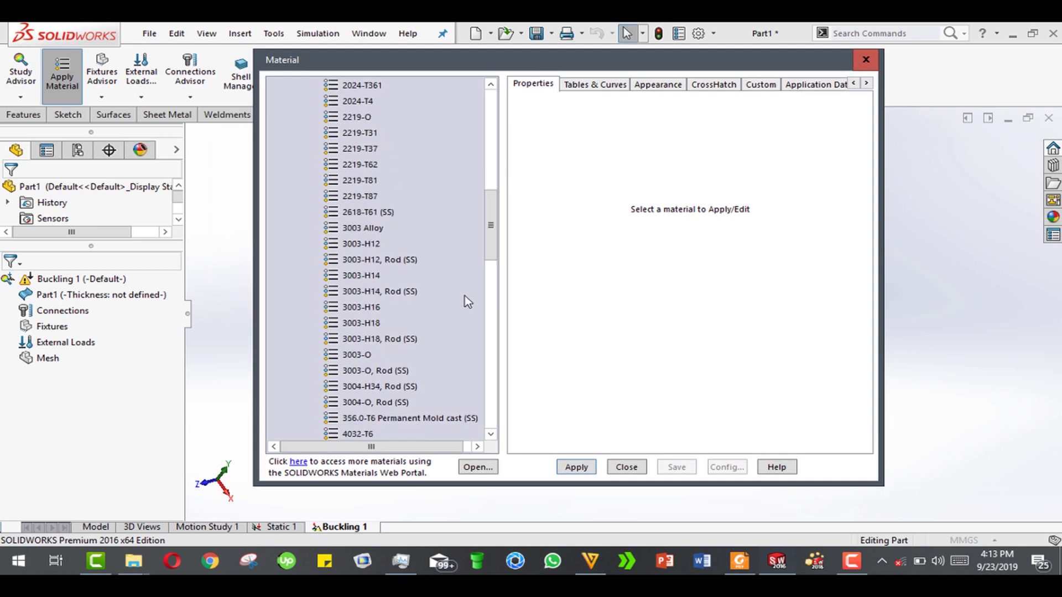
click(396, 385)
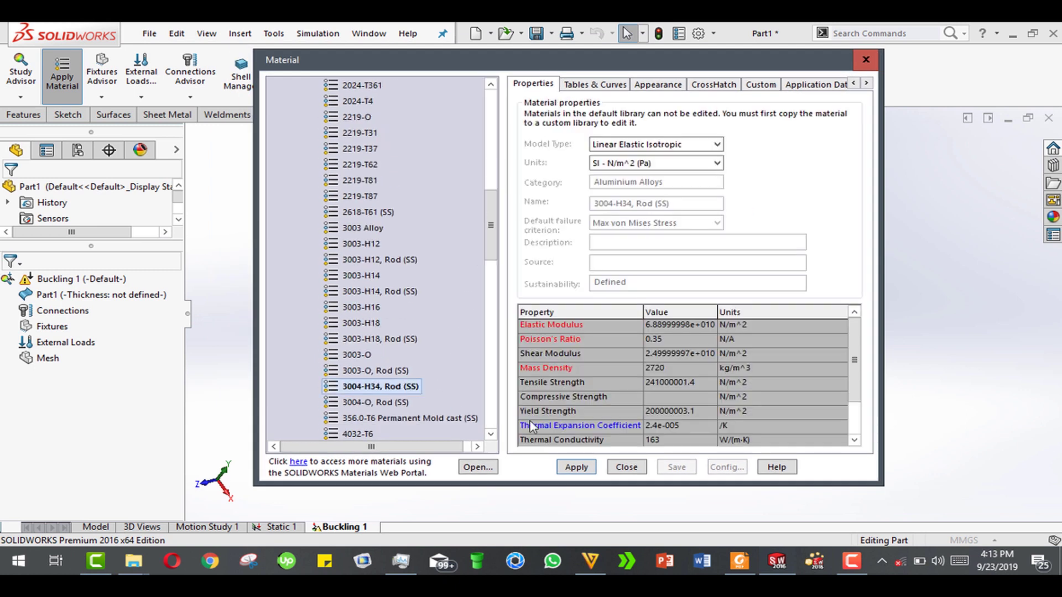
click(575, 467)
click(626, 467)
click(240, 72)
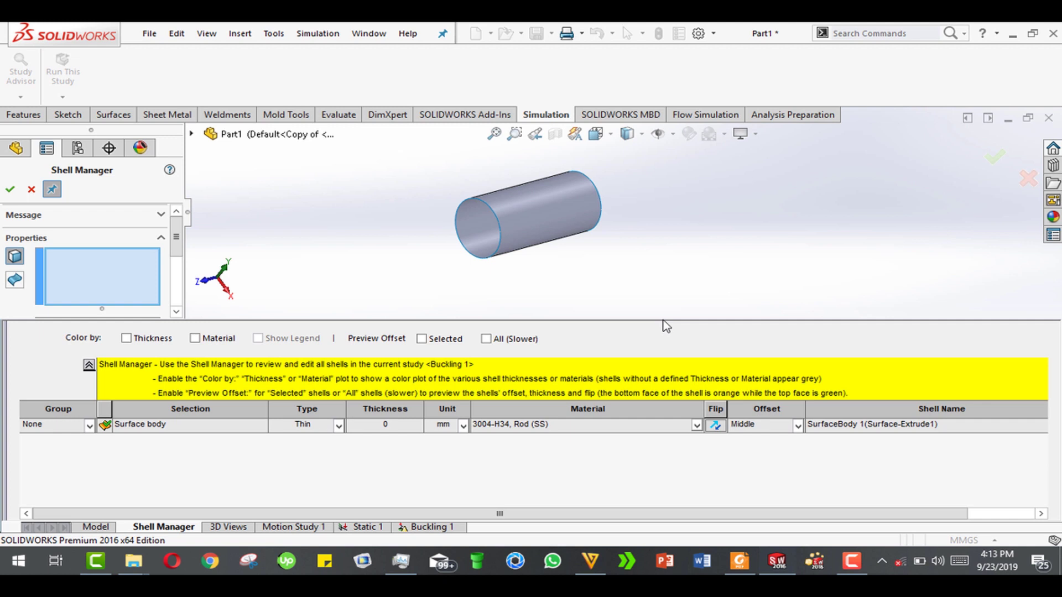
Step: Redefine the cylinder face's shell with a 0.1 mm thickness and close Shell Manager
drag(668, 321, 668, 508)
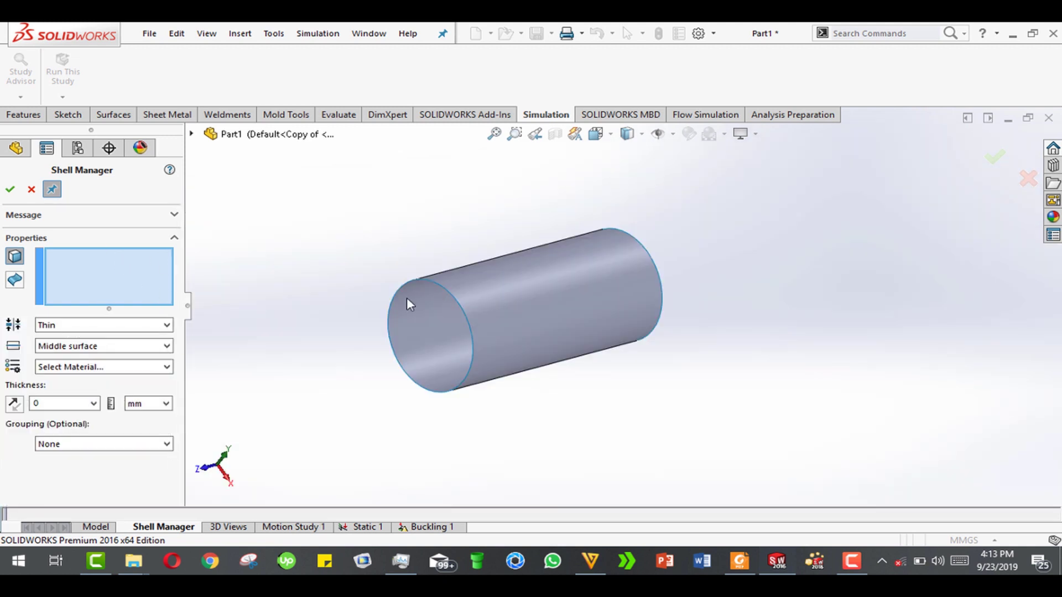
click(561, 297)
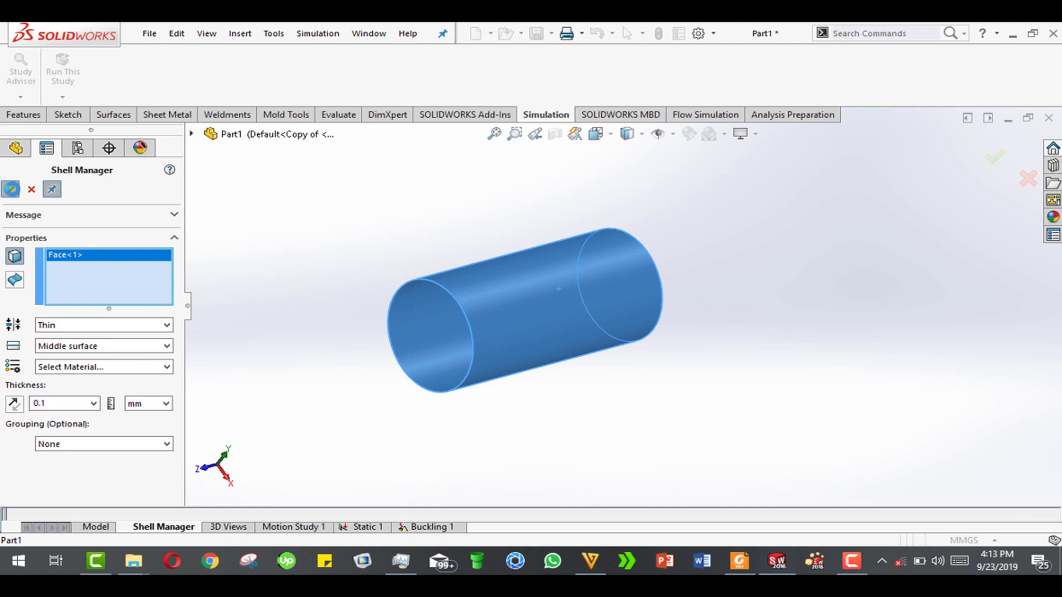
click(11, 190)
click(571, 297)
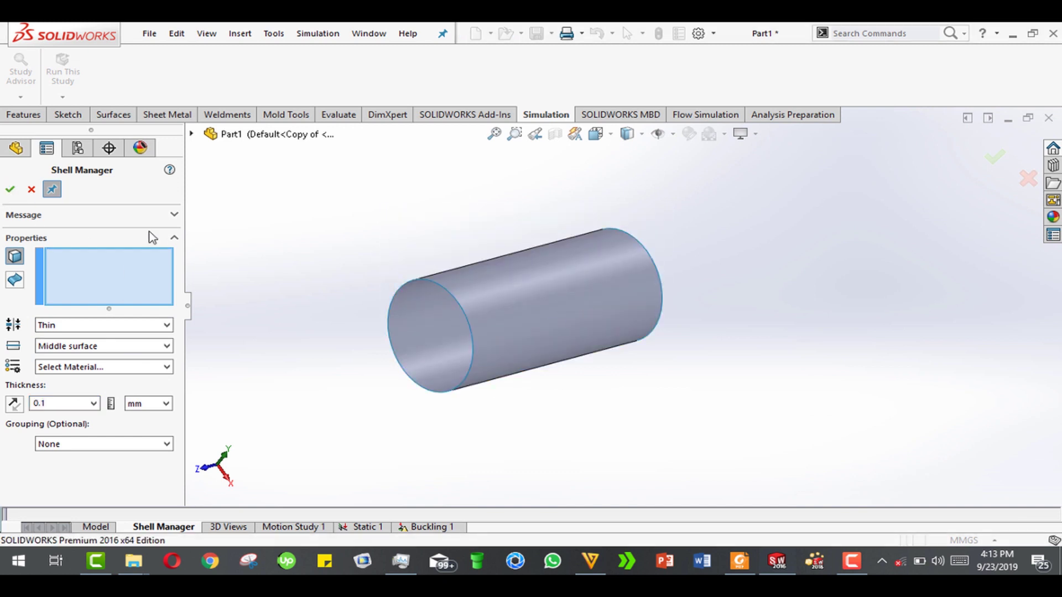
click(12, 190)
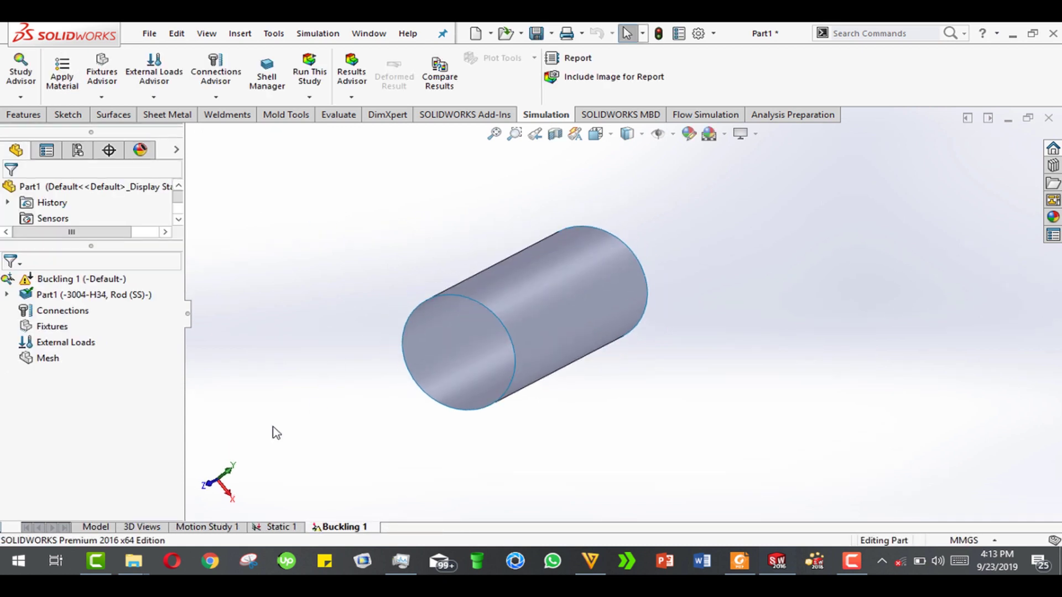
Step: Copy the Fixed-1 fixture from Static 1 into the Buckling 1 study
click(273, 527)
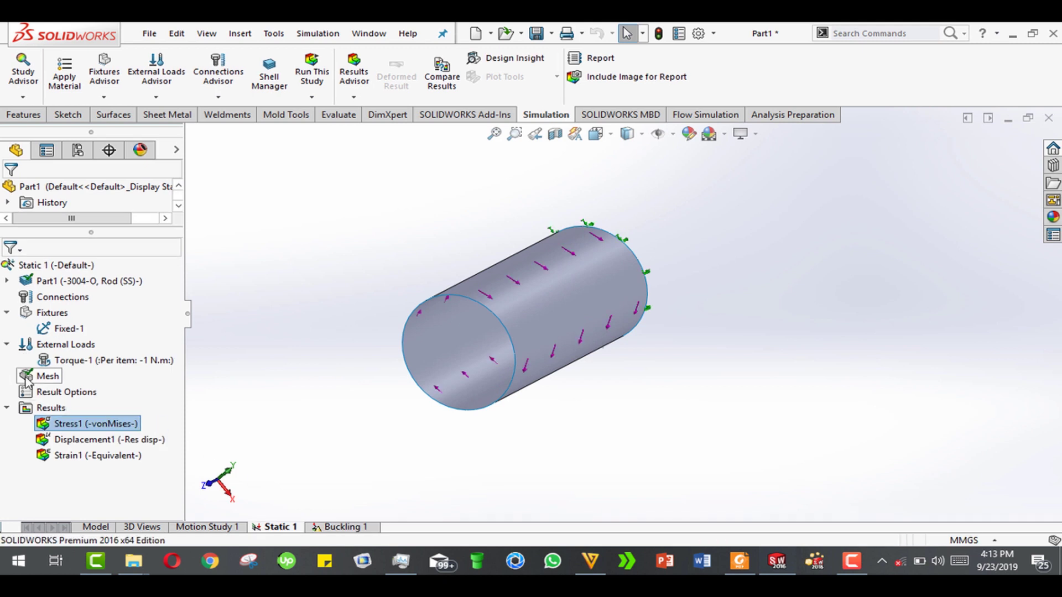
click(1032, 35)
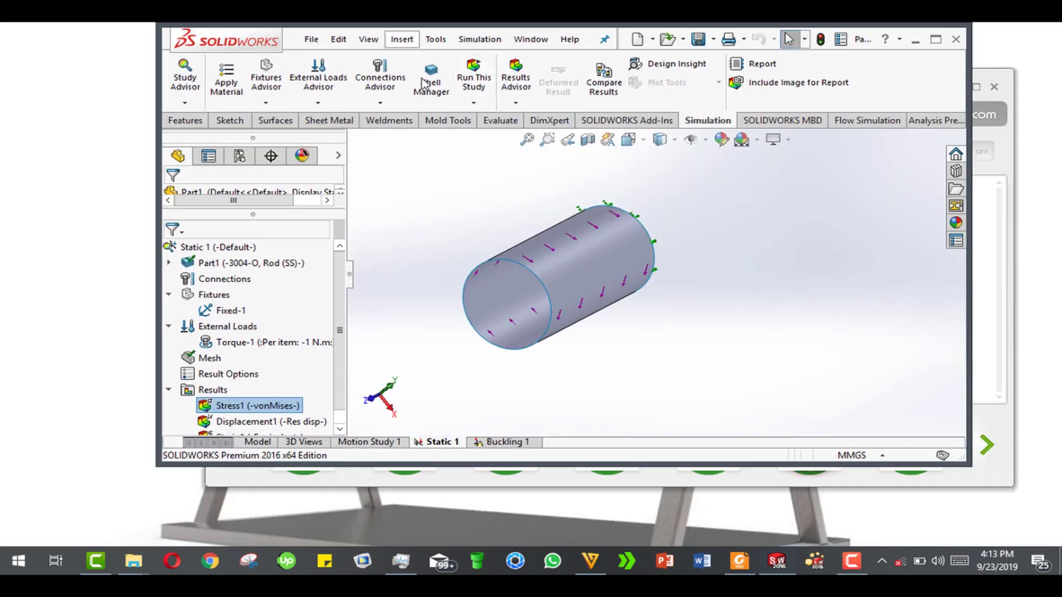
click(238, 312)
drag(235, 314, 314, 343)
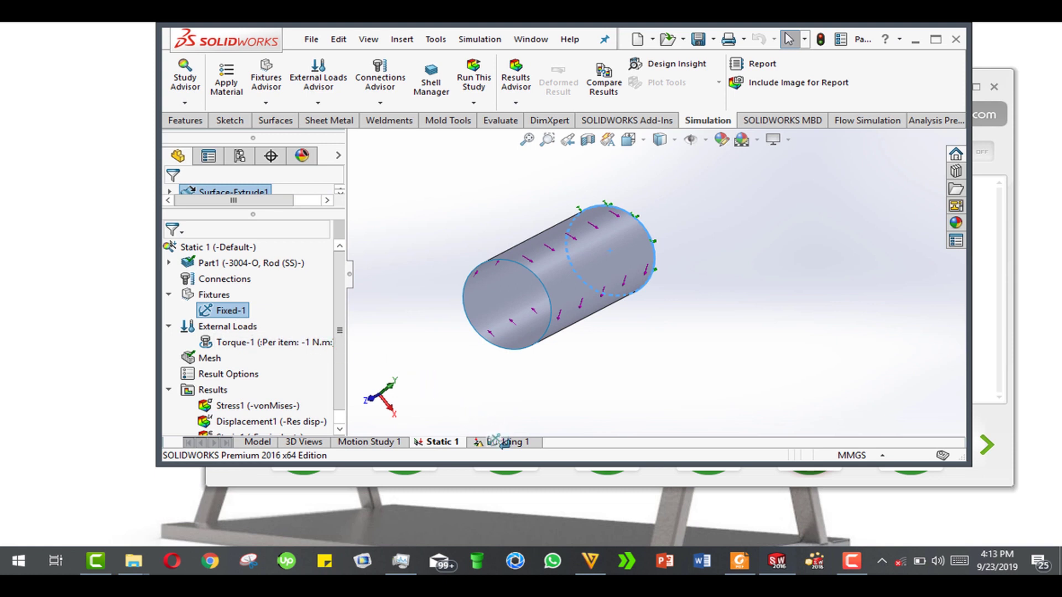
drag(500, 443, 500, 442)
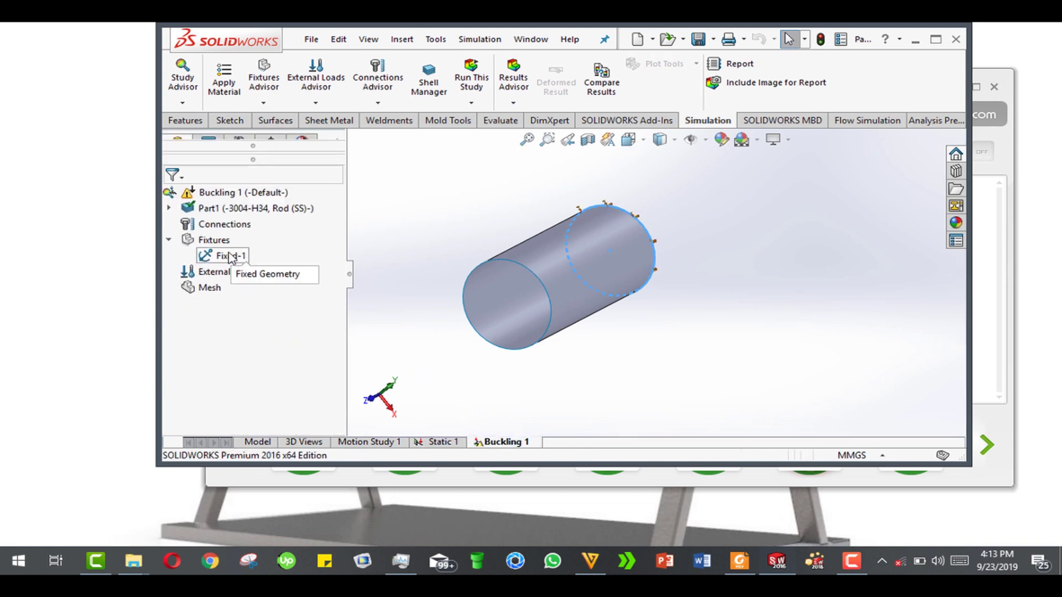
Step: Copy the Torque-1 load from Static 1 into Buckling 1 as well
click(448, 443)
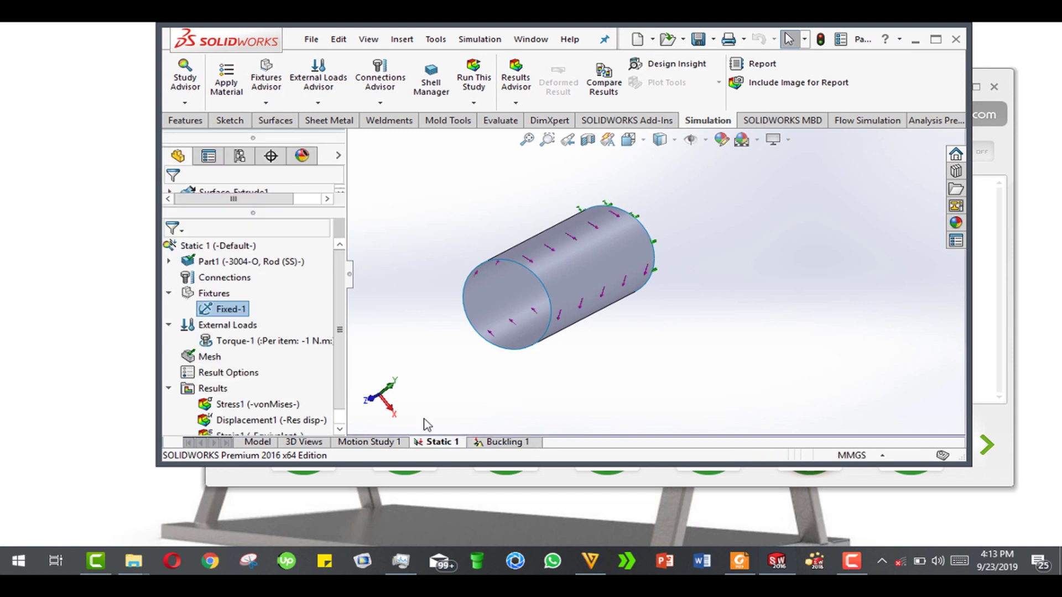
drag(239, 327, 504, 442)
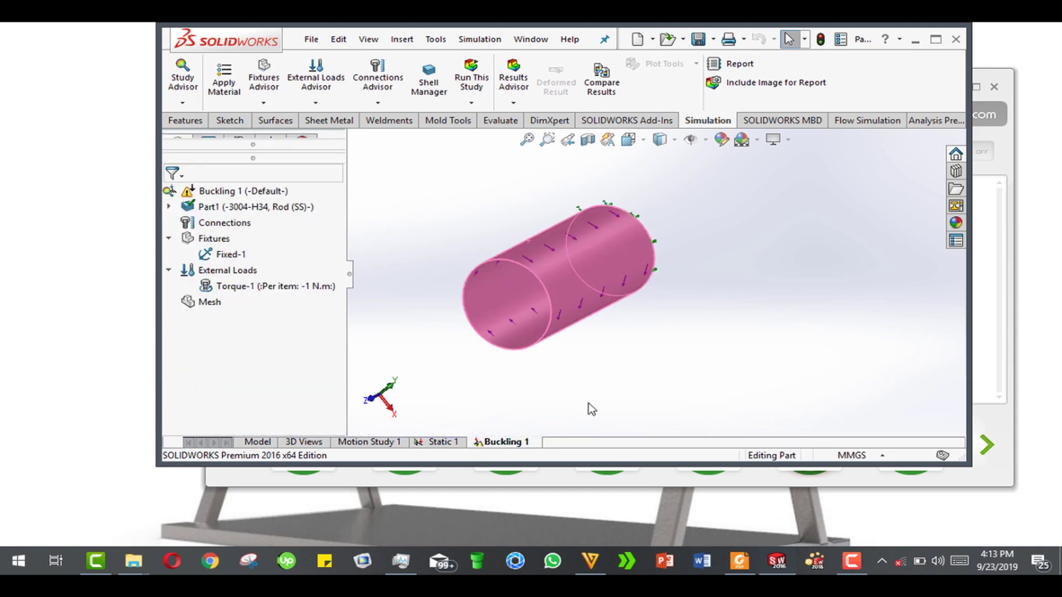
click(944, 40)
Step: Run Buckling 1 and rotate the Amplitude1 mode shape 1 plot (load factor 25.412)
click(309, 75)
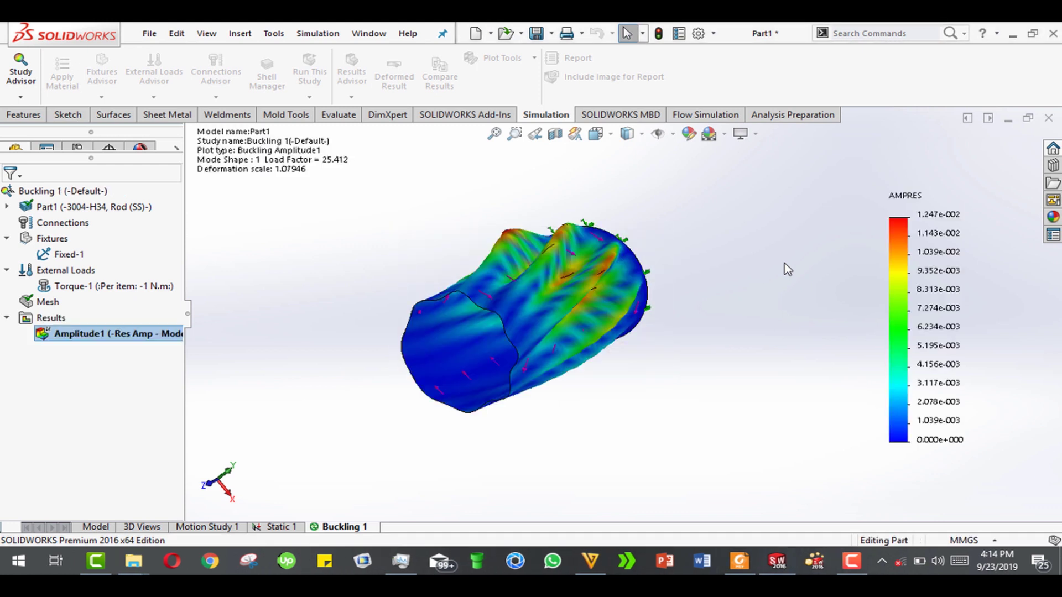
click(861, 561)
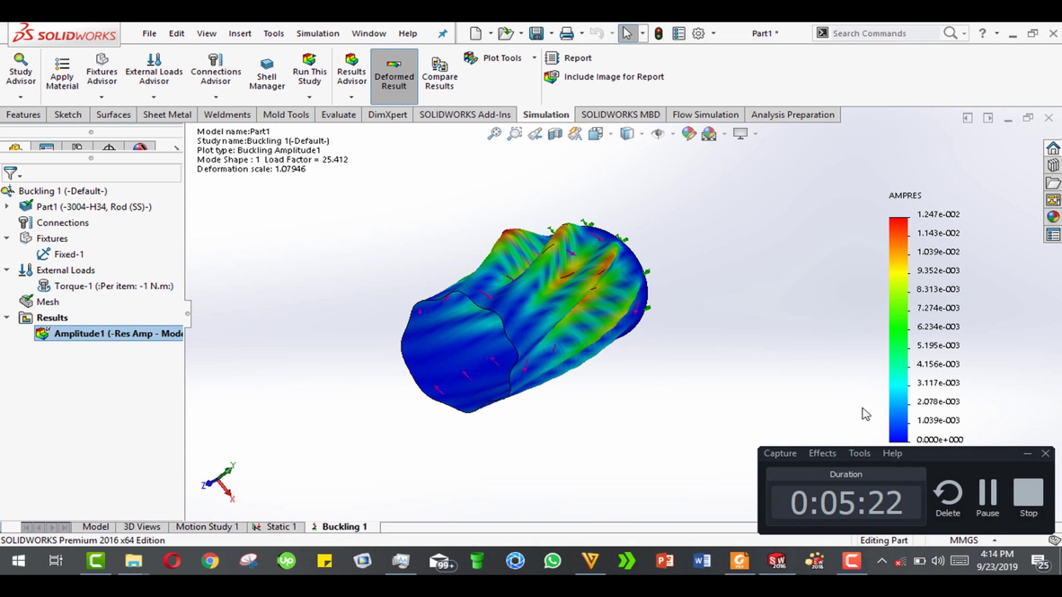
click(563, 454)
middle_drag(625, 387, 695, 372)
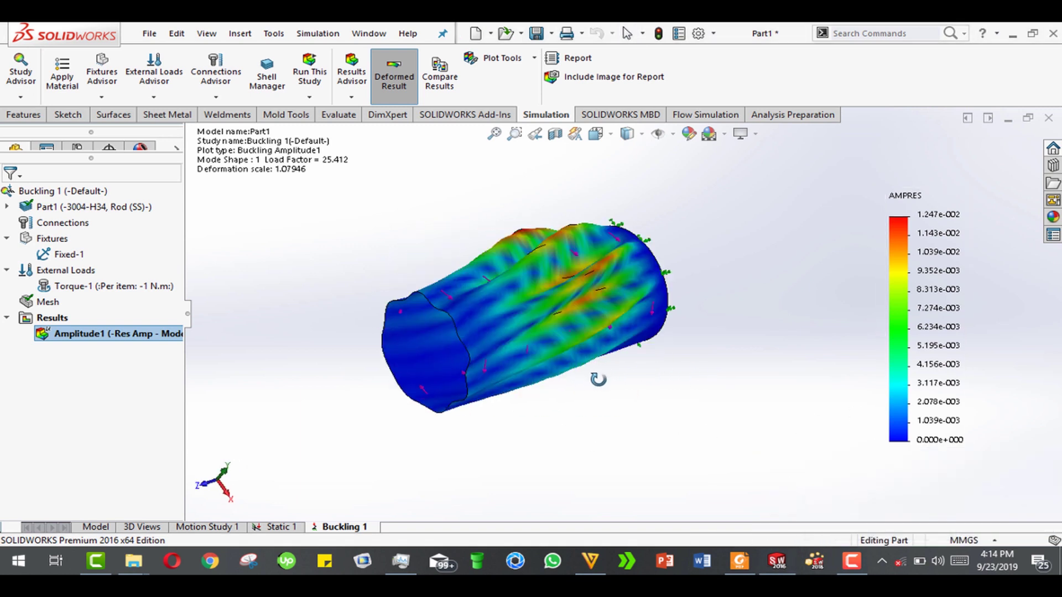
click(1038, 36)
Step: Animate the Amplitude1 plot, changing the frame count to 25 and replaying it
right_click(227, 331)
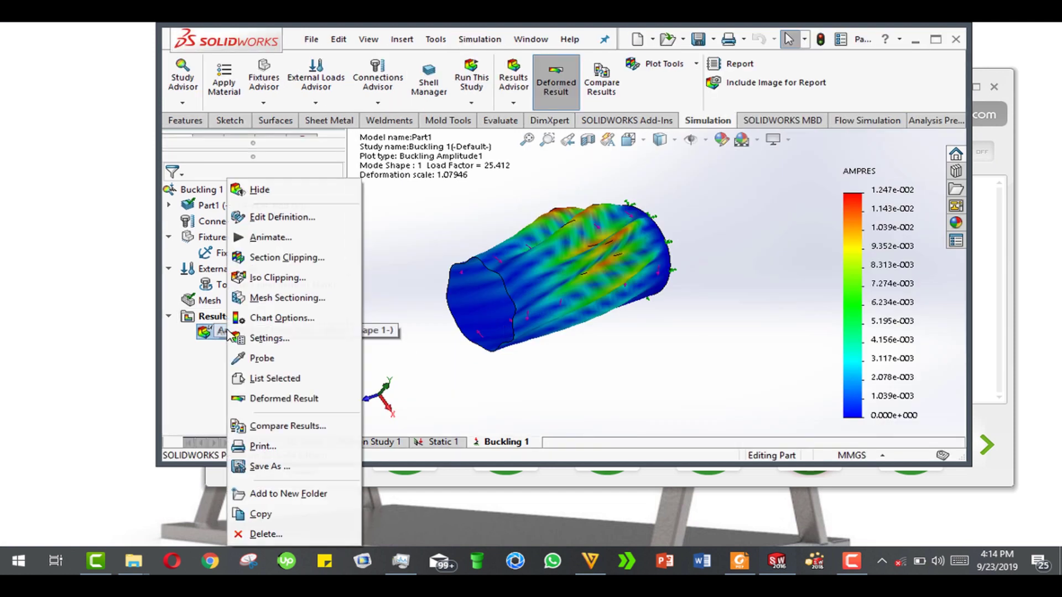
click(273, 237)
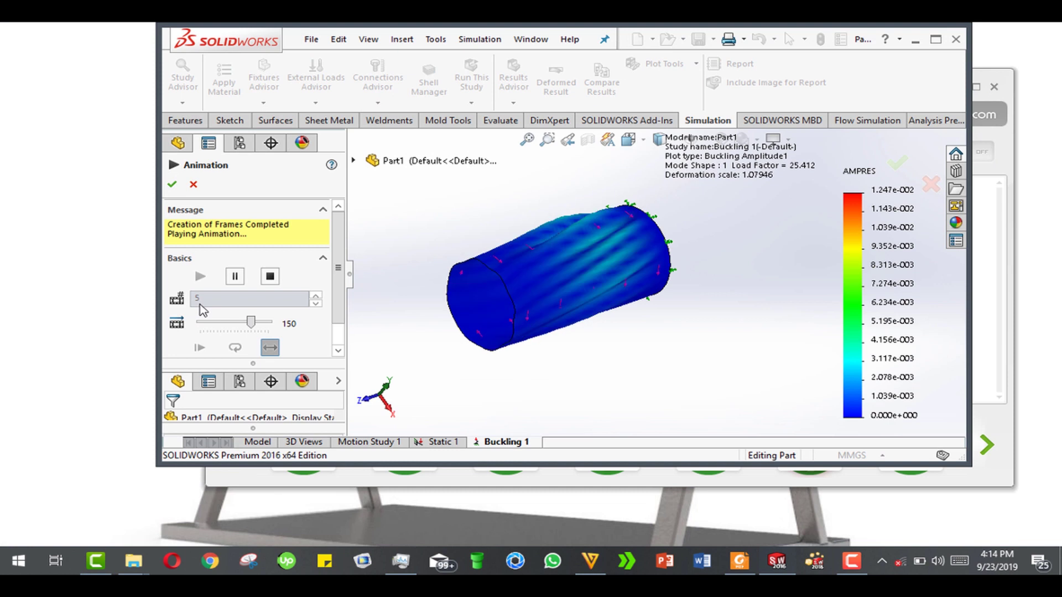
click(270, 276)
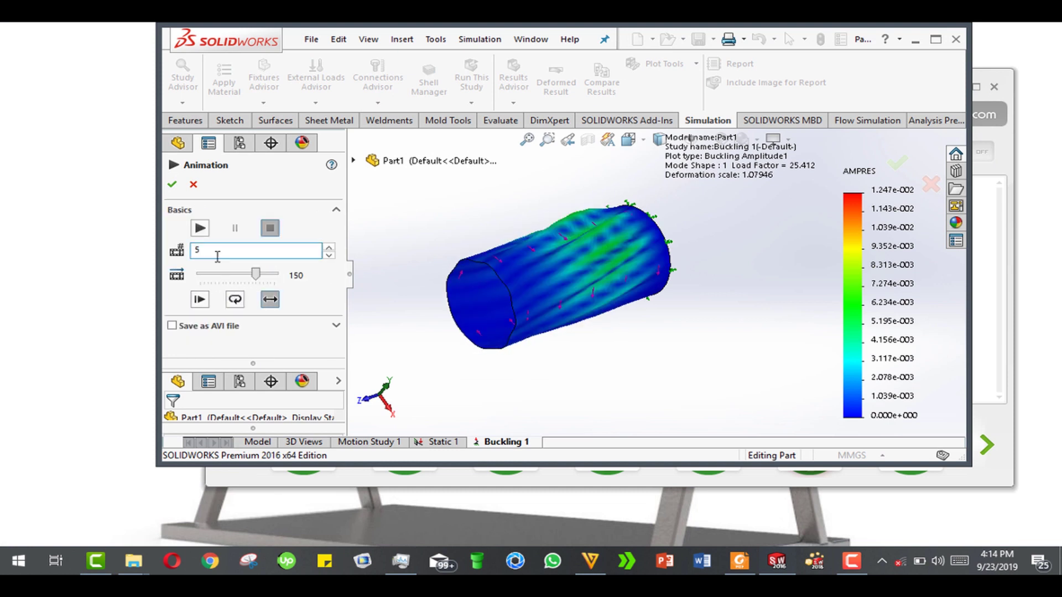
key(ctrl+a)
text(25)
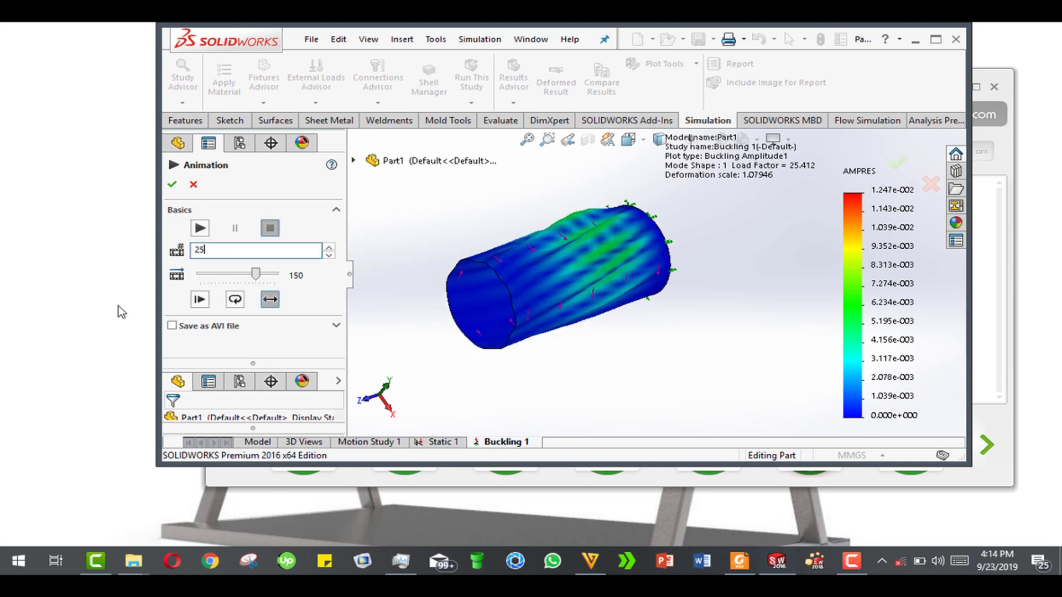
click(201, 228)
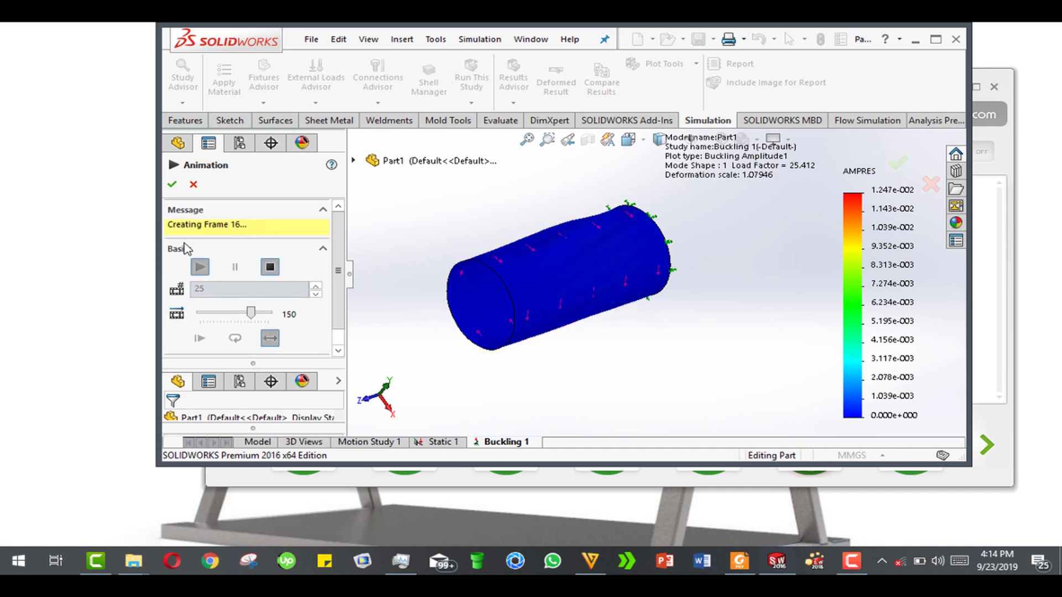
Step: Maximize the window and rotate the view to watch the buckling animation
click(936, 39)
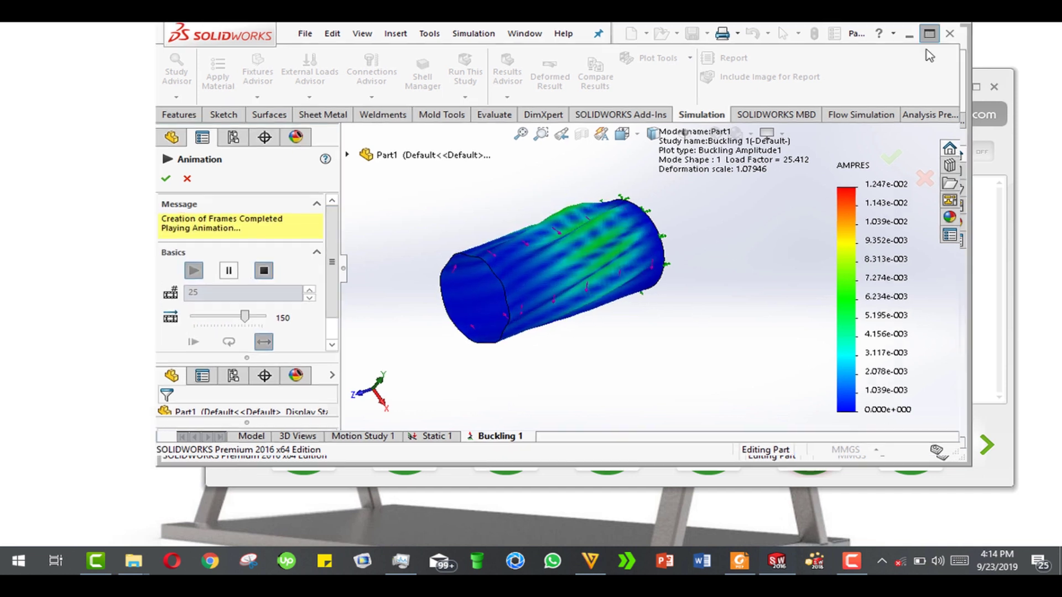
middle_drag(691, 251, 682, 286)
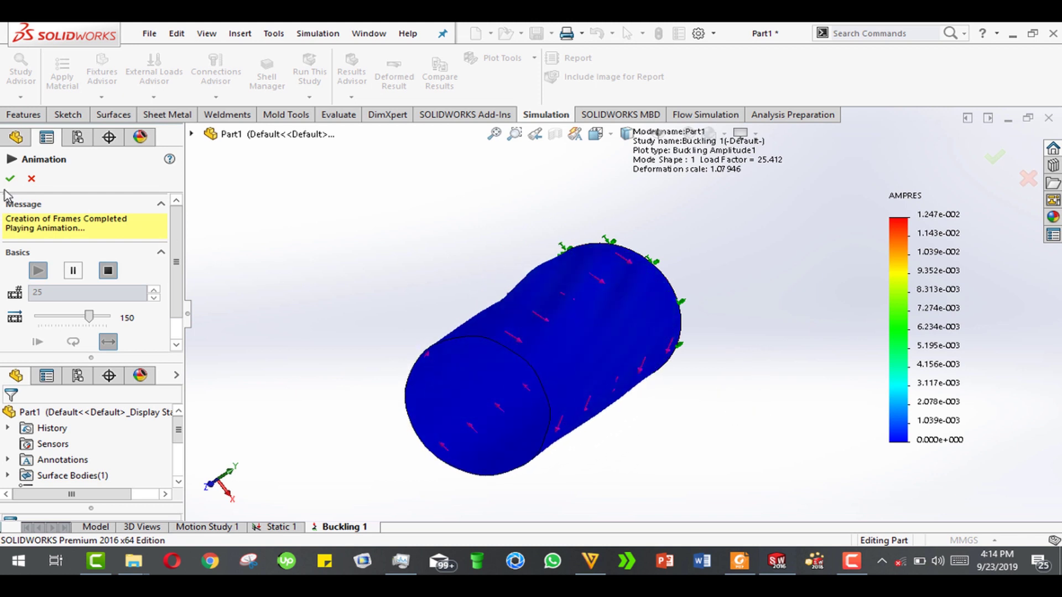
click(853, 563)
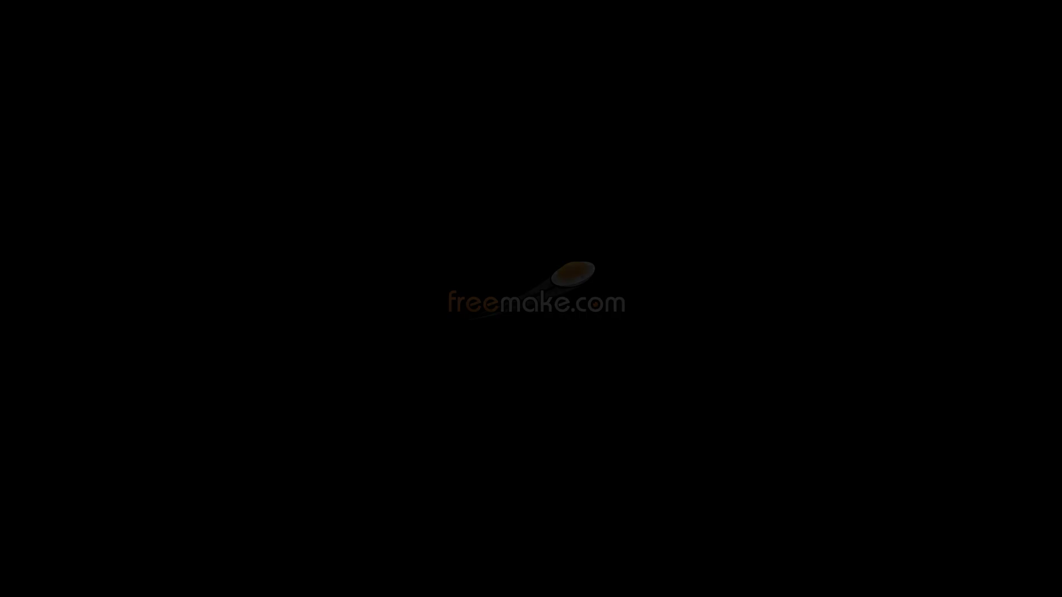